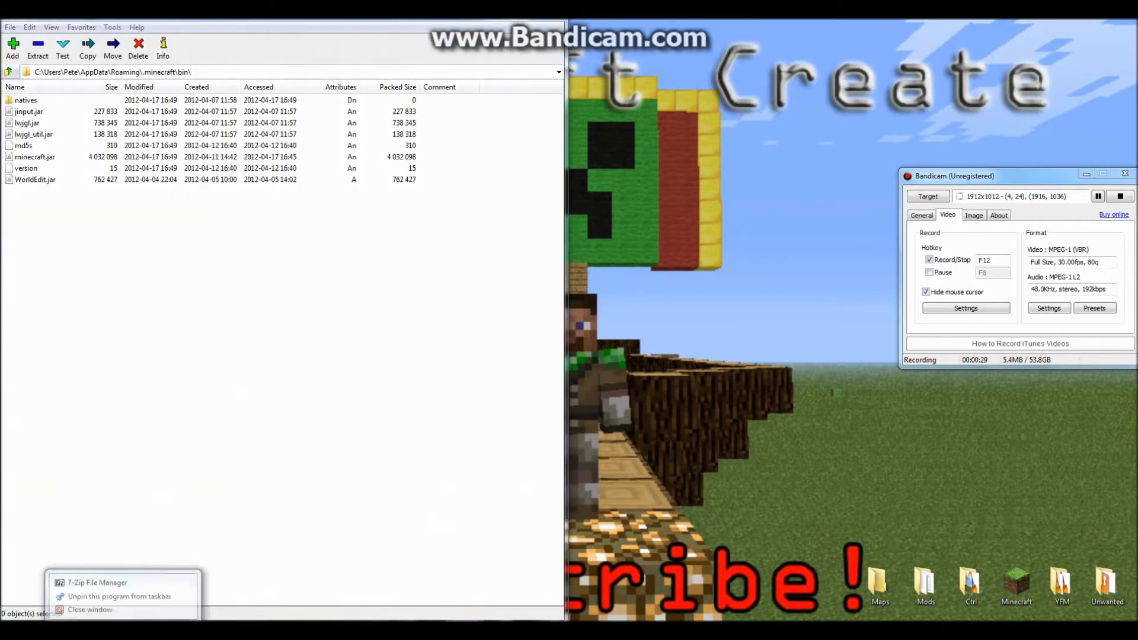
# - Launch a second 7-Zip File Manager window from the taskbar
pyautogui.click(107, 580)
# - Snap the new window right and navigate it via C:\Users\Pete\AppData\Roaming into .minecraft
pyautogui.press('super+Right')
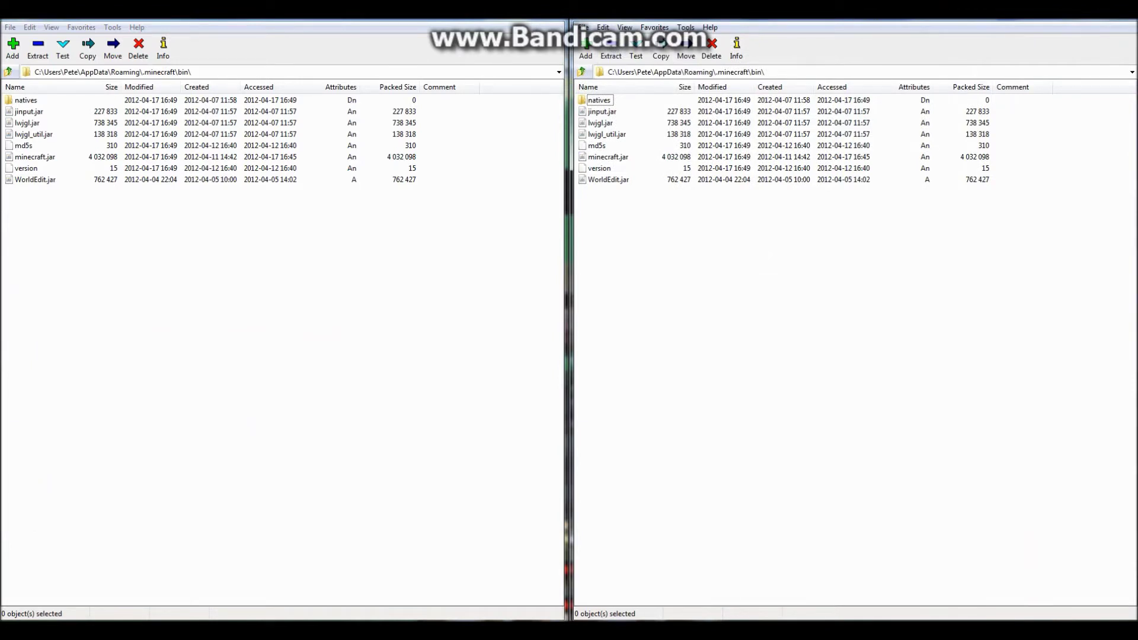
pyautogui.click(581, 71)
pyautogui.click(581, 71)
pyautogui.click(582, 72)
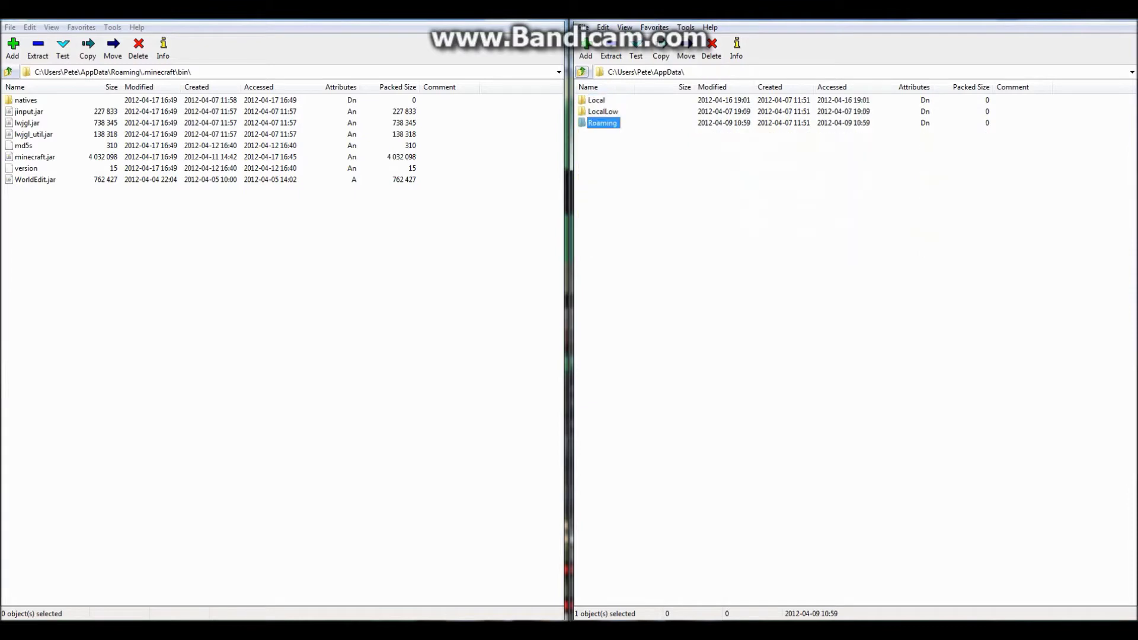
pyautogui.click(581, 72)
pyautogui.click(581, 72)
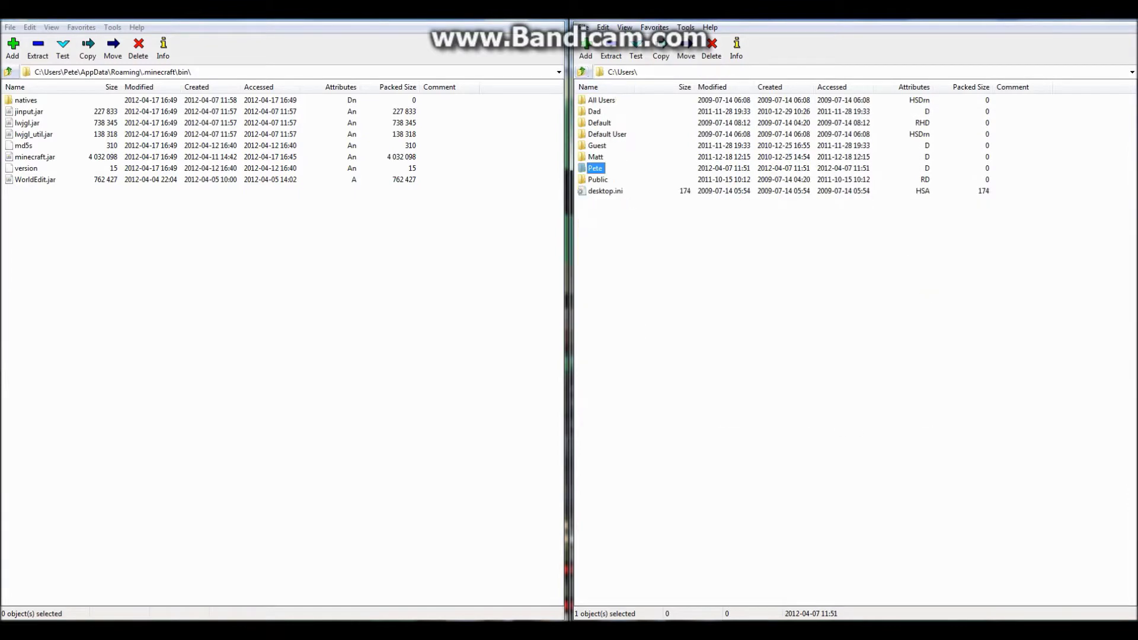
pyautogui.press('Return')
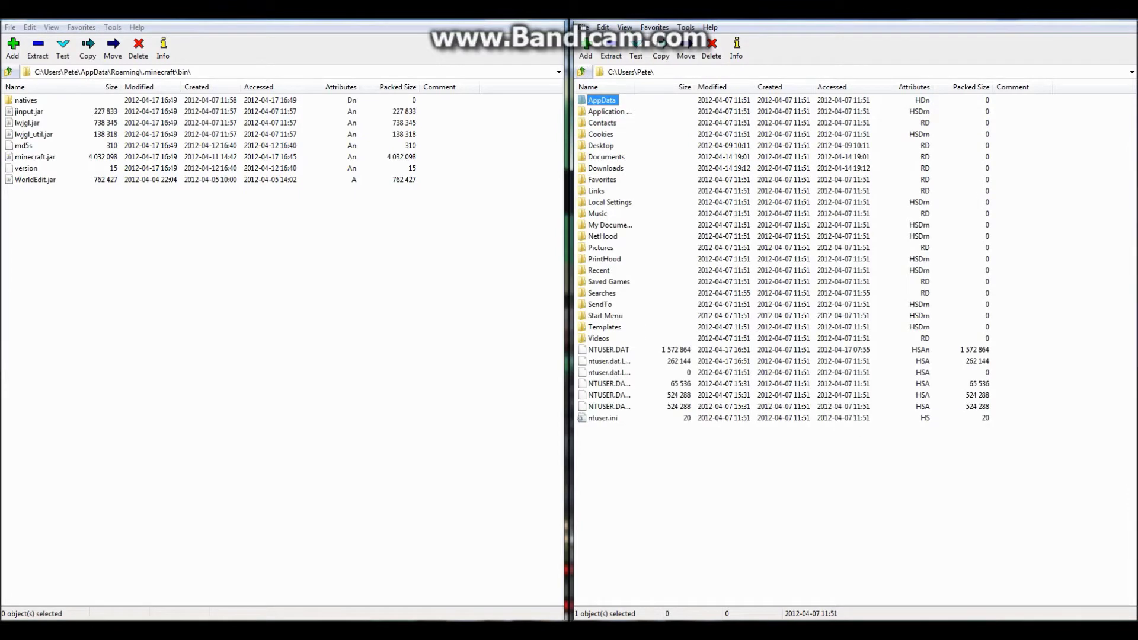
pyautogui.press('Return')
pyautogui.press('Down')
pyautogui.press('Down')
pyautogui.press('Return')
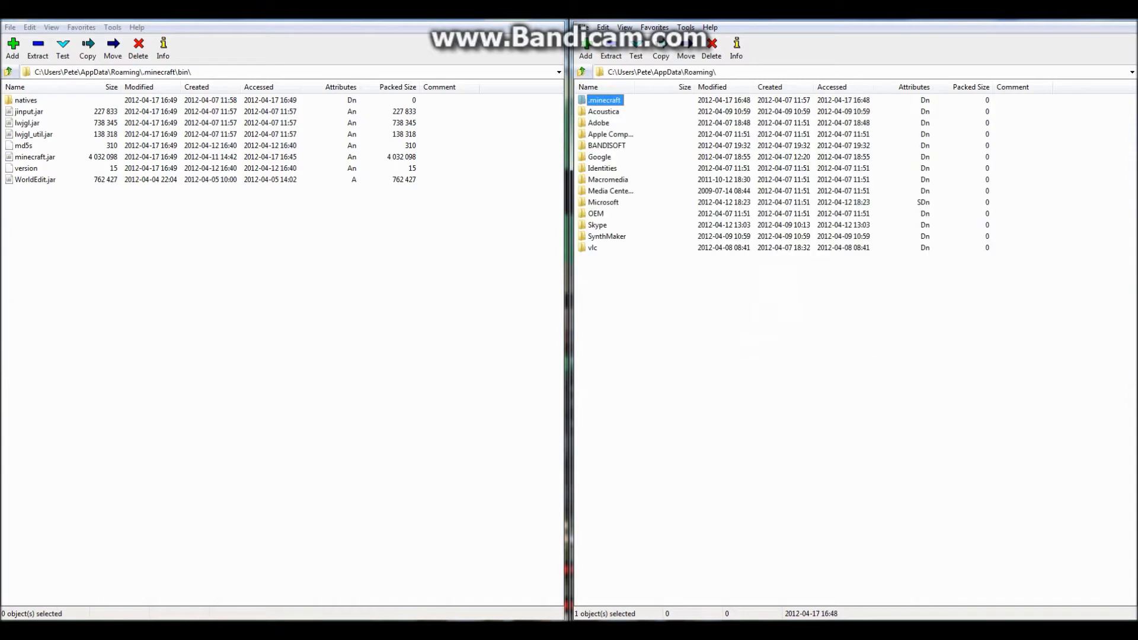
pyautogui.press('Return')
pyautogui.press('Return')
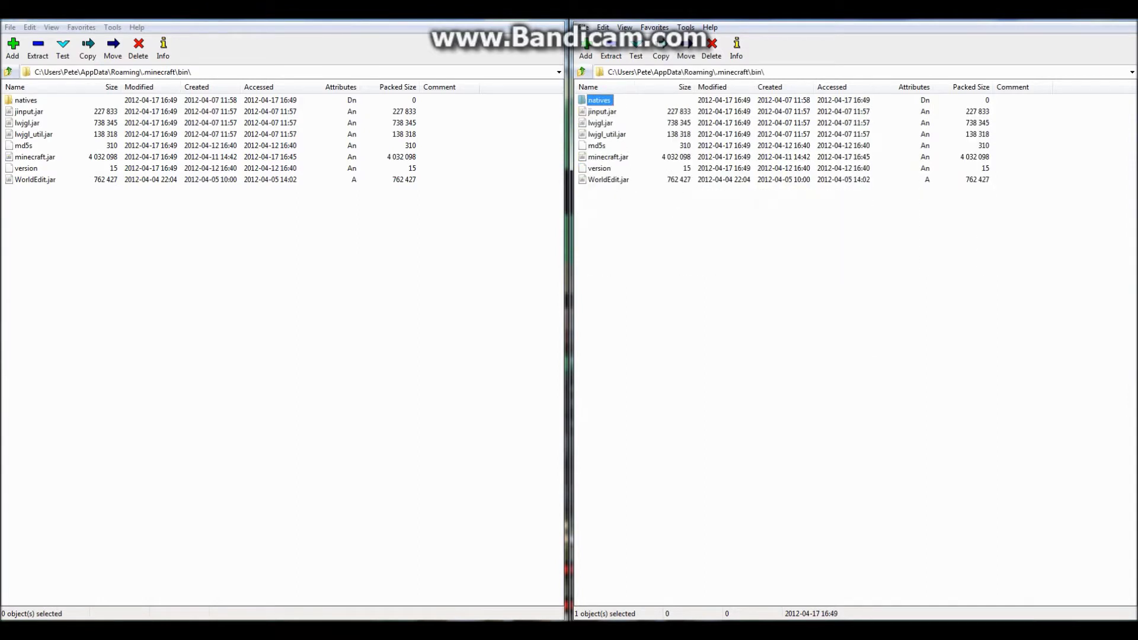
# - Open minecraft.jar in the right window and delete its META-INF folder
pyautogui.doubleClick(607, 157)
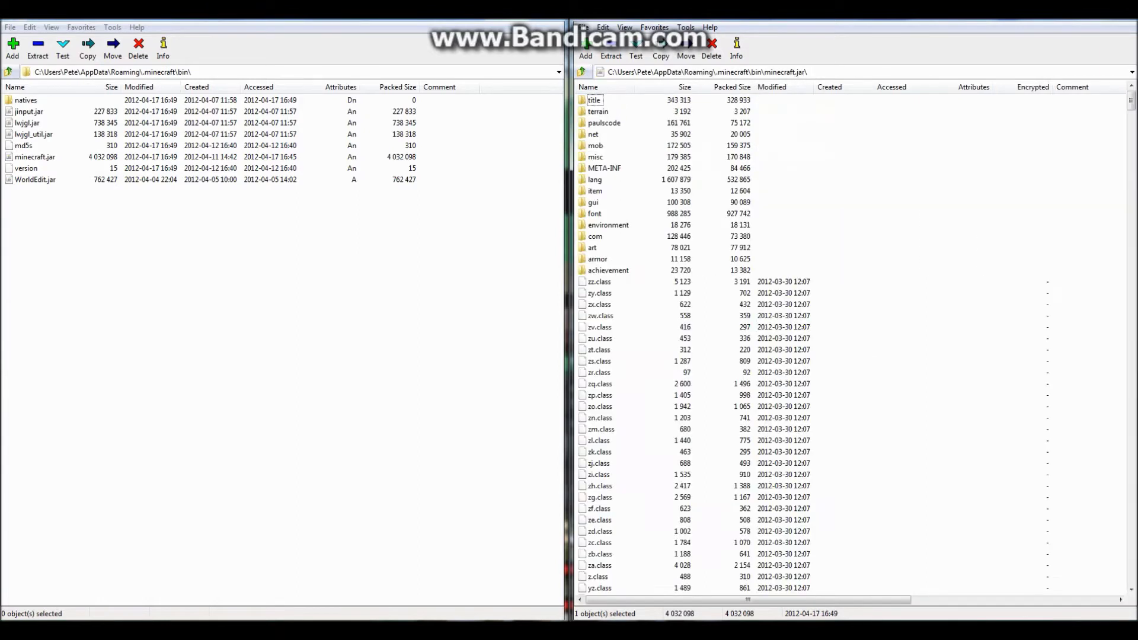
pyautogui.click(604, 169)
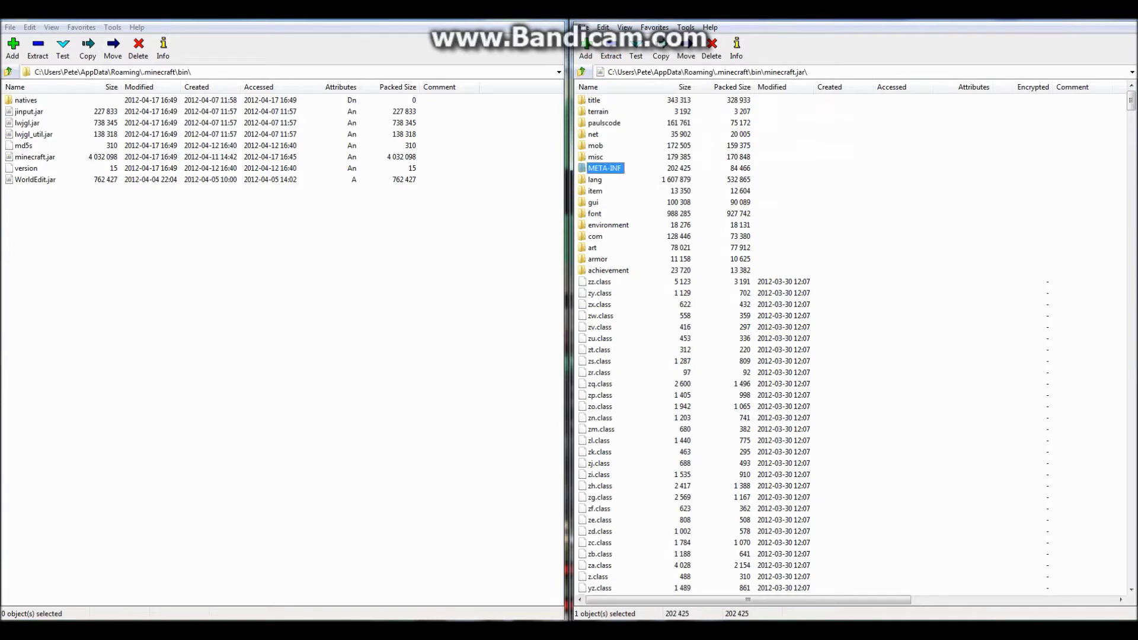
pyautogui.press('Delete')
pyautogui.press('Return')
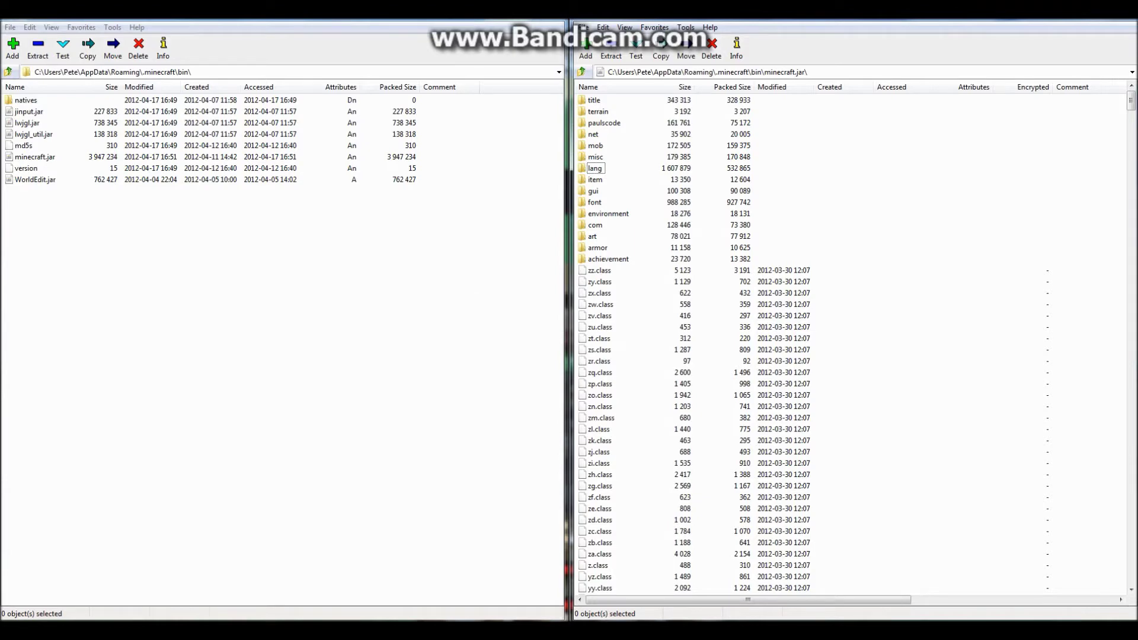
# - Move the left window up to the C:\Users\Pete folder
pyautogui.click(8, 72)
pyautogui.click(8, 72)
pyautogui.click(8, 71)
pyautogui.click(9, 72)
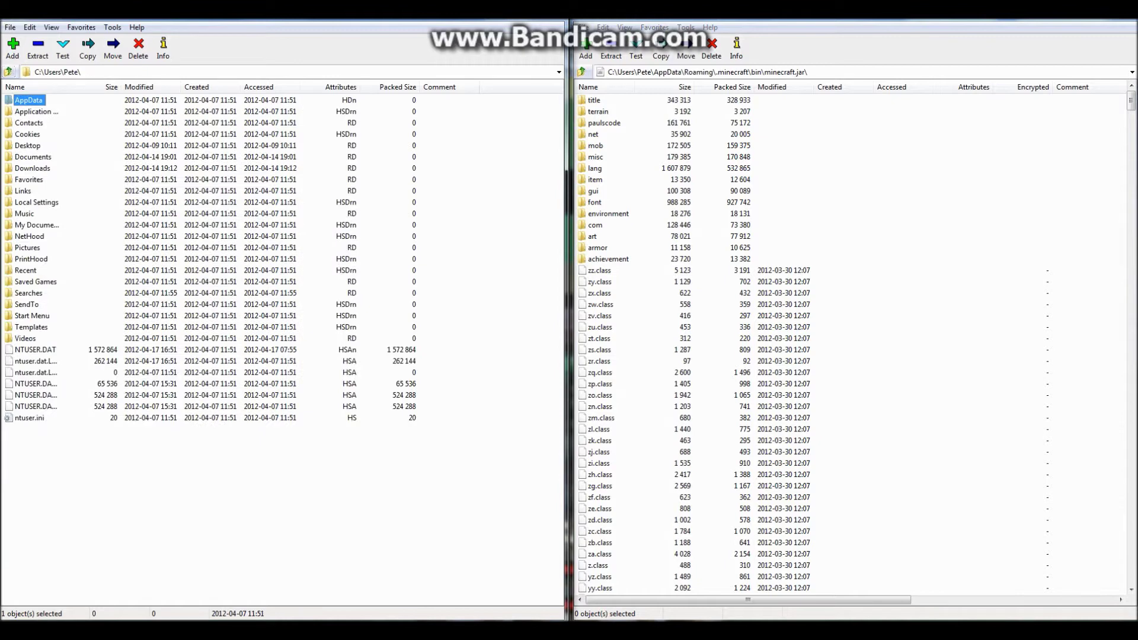
# - Open ModLoader.zip from the Desktop\Mods folder in the left window
pyautogui.doubleClick(27, 145)
pyautogui.doubleClick(23, 134)
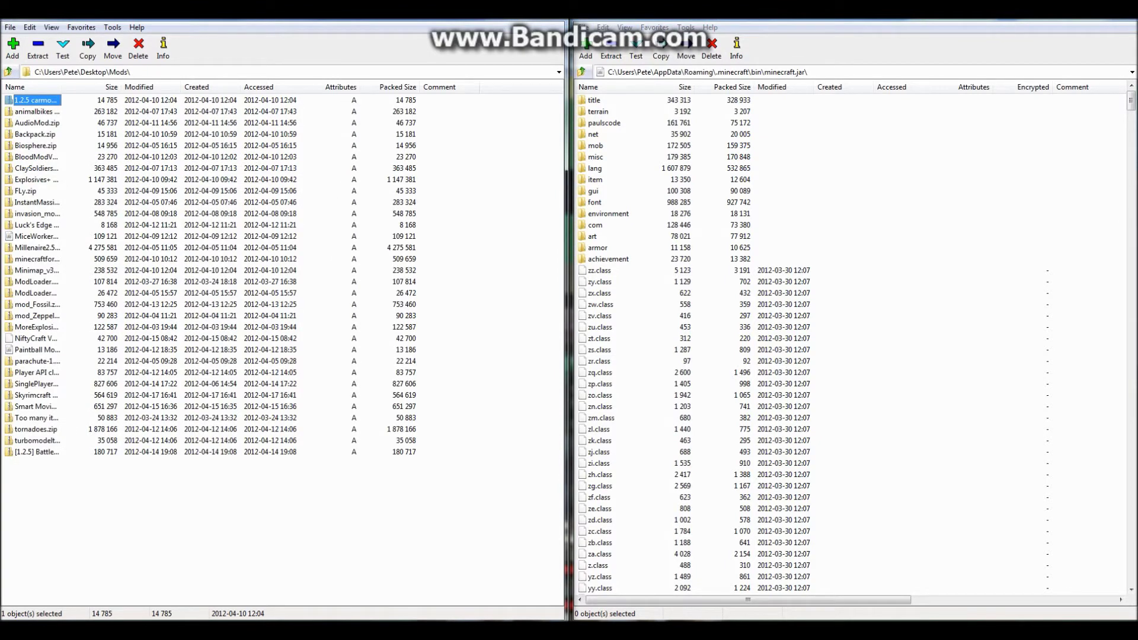
pyautogui.click(36, 282)
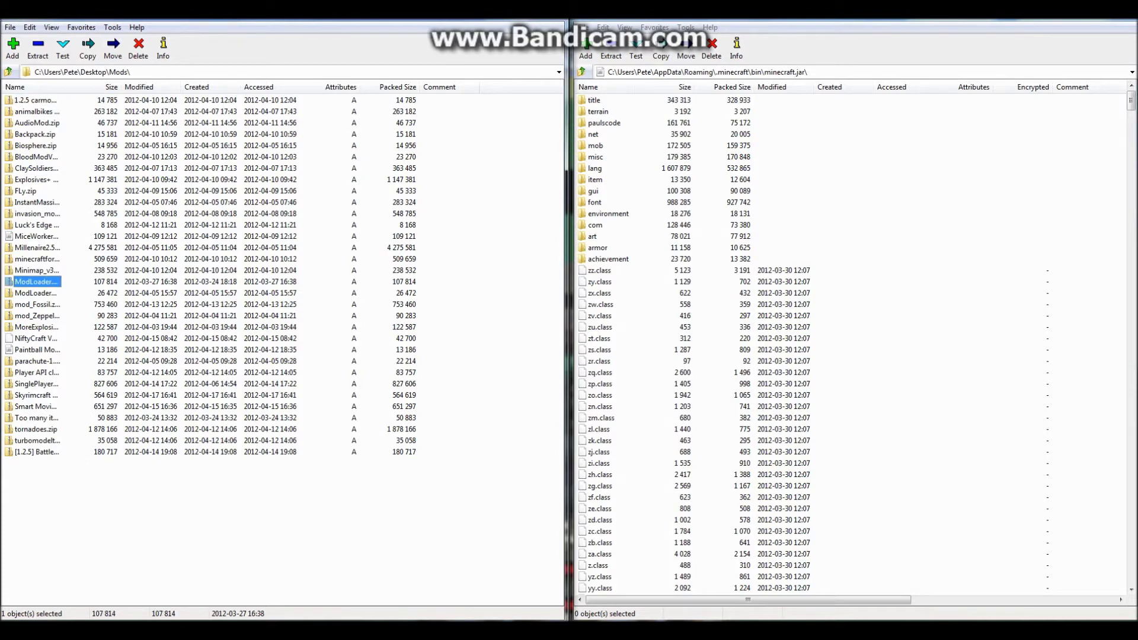
pyautogui.press('Return')
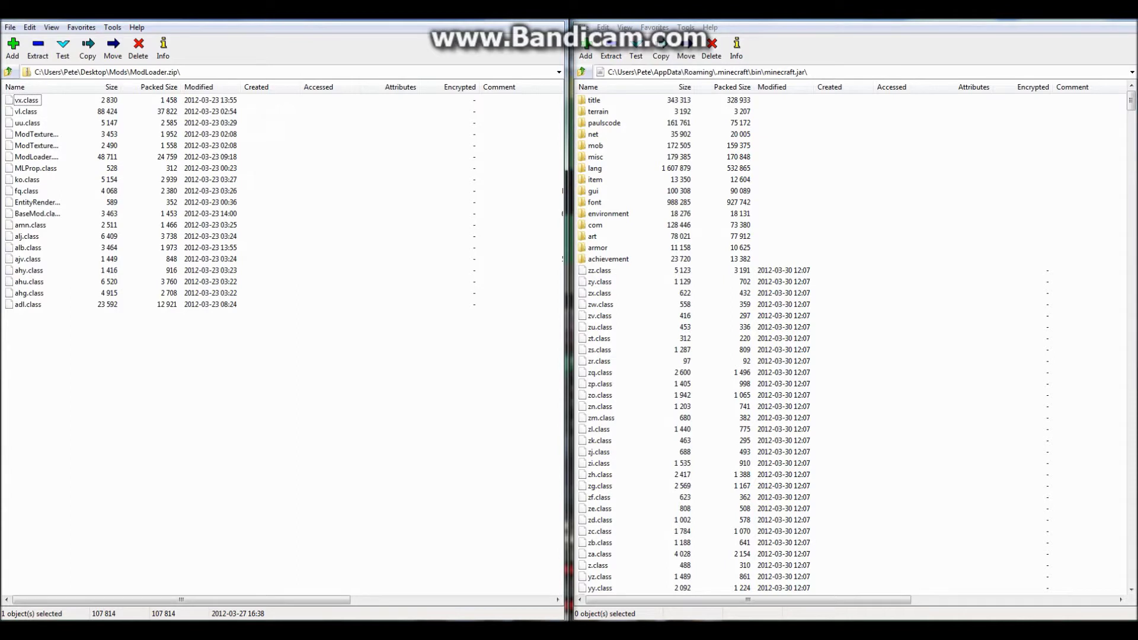
# - Copy all 19 ModLoader class files into minecraft.jar, then return to the Mods folder
pyautogui.click(27, 100)
pyautogui.hotkey('ctrl', 'a')
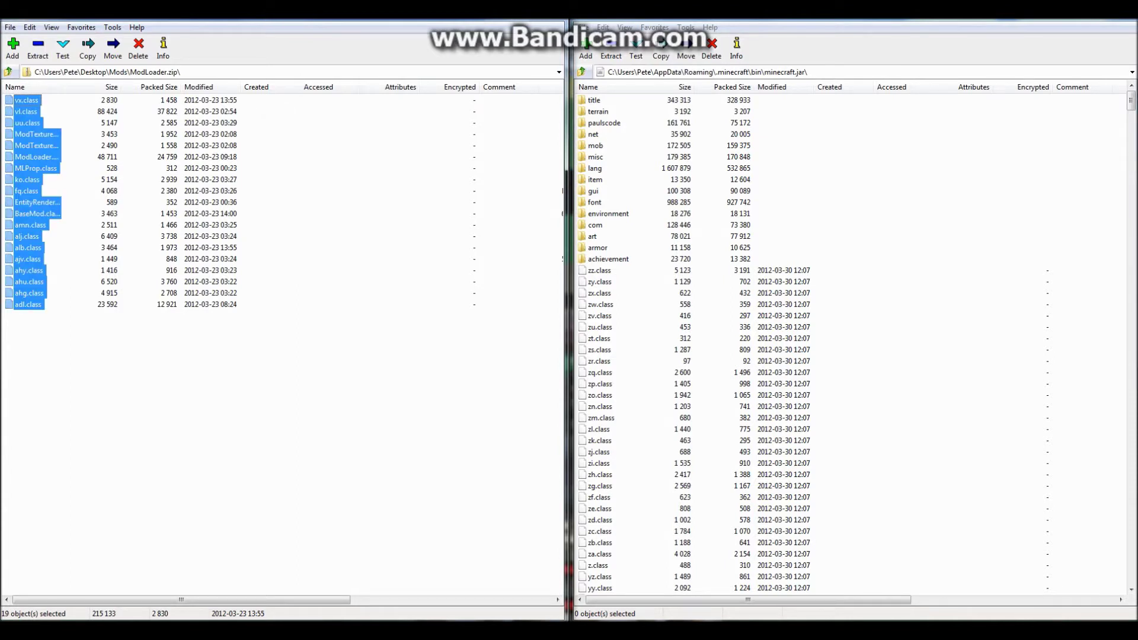
pyautogui.moveTo(28, 180); pyautogui.dragTo(664, 332)
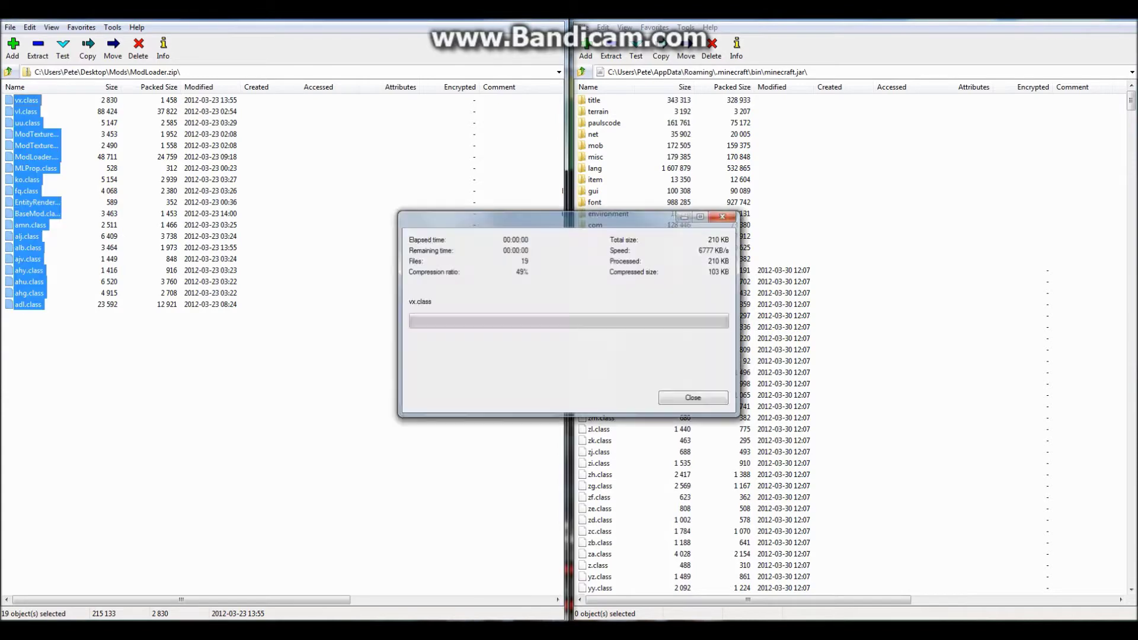
pyautogui.press('Return')
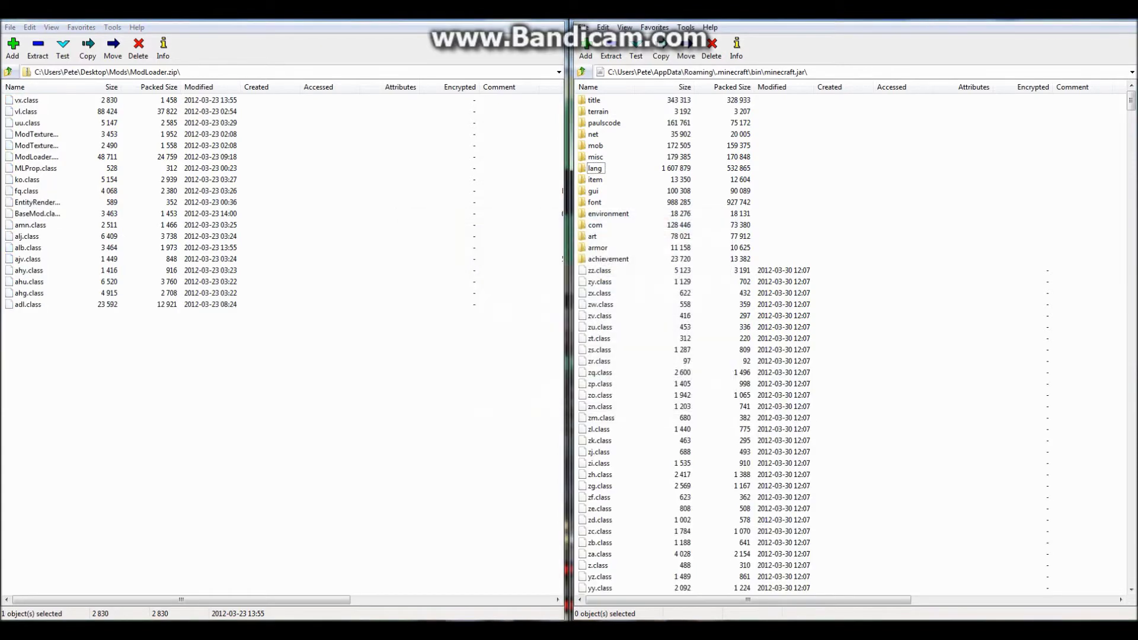
pyautogui.press('BackSpace')
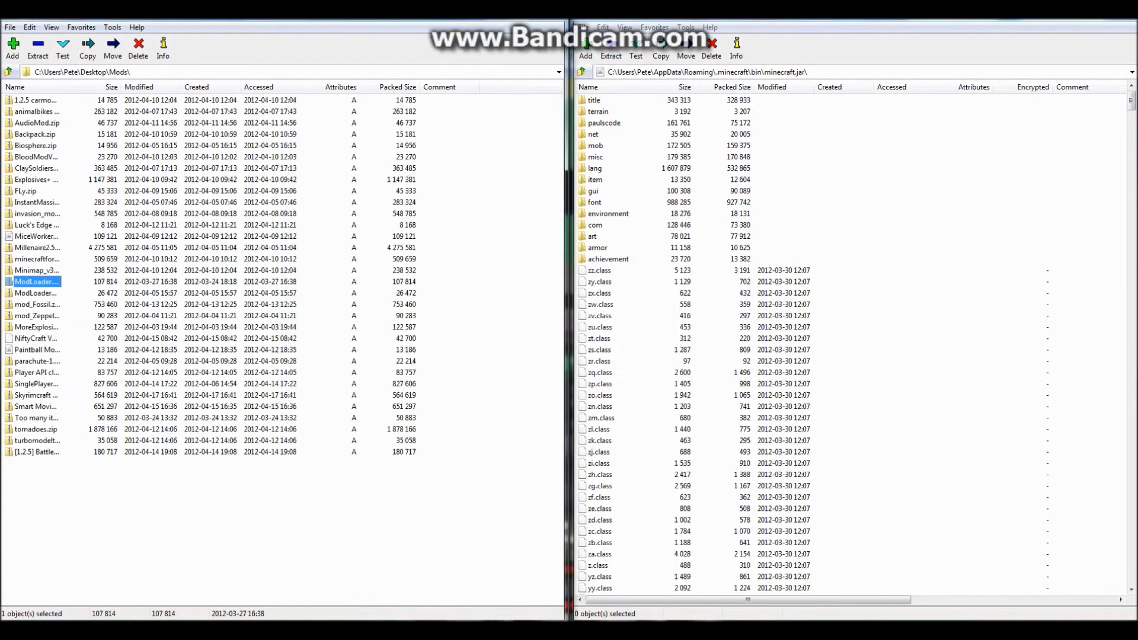
# - Open Skyrimcraft v1.3.zip and its Skyrimcraft v1.3 folder, leaving the folder name unchanged
pyautogui.doubleClick(36, 396)
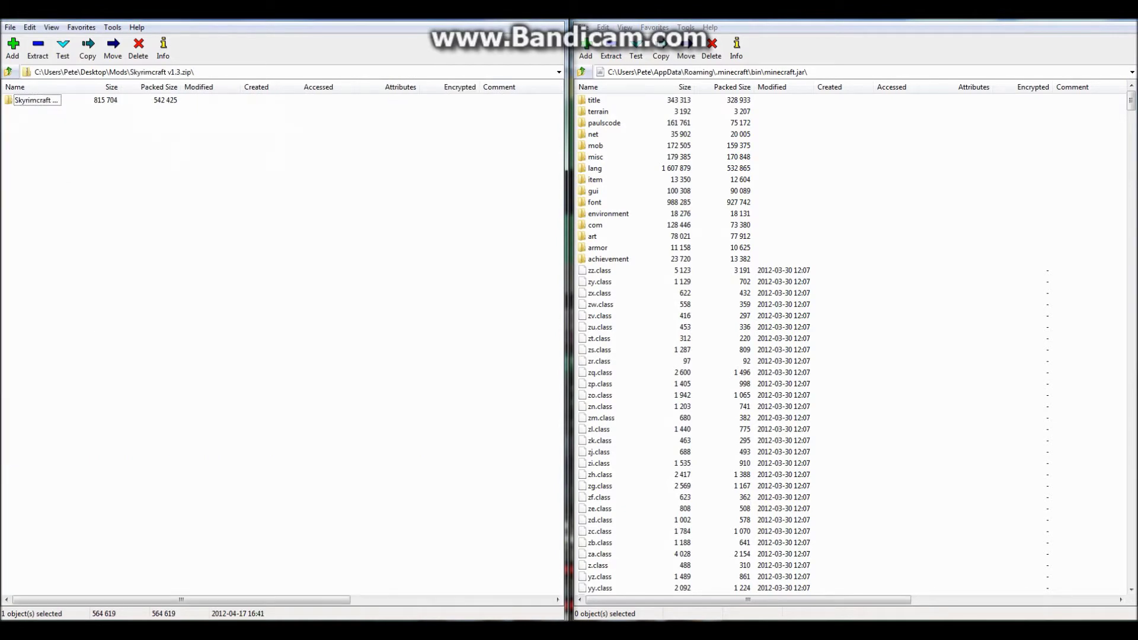
pyautogui.press('Return')
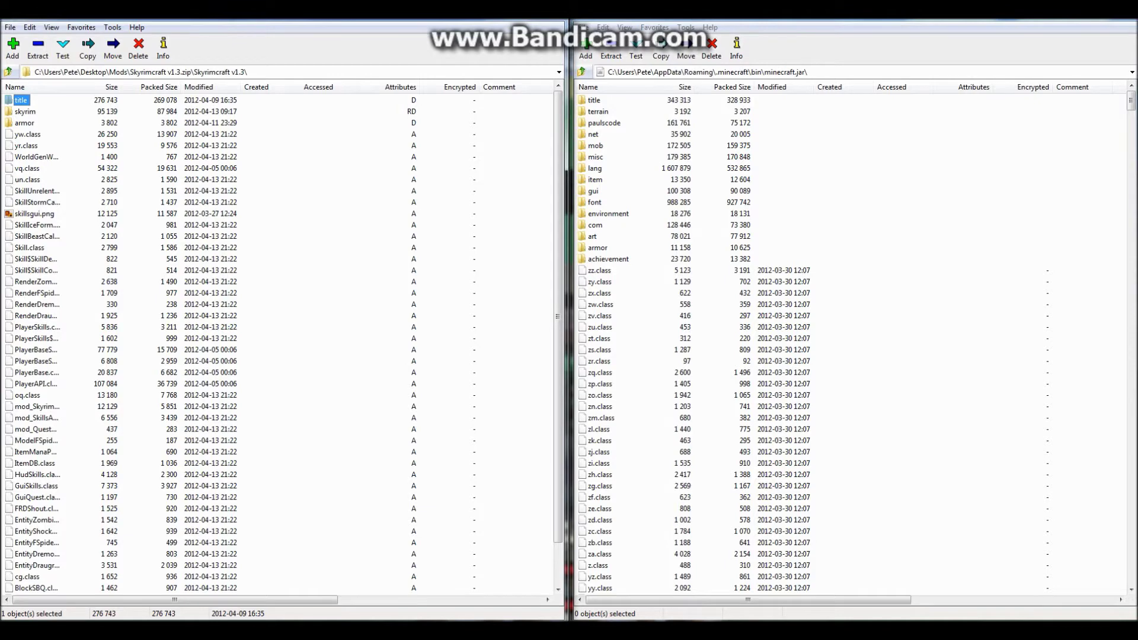
pyautogui.press('F2')
pyautogui.press('Escape')
# - Copy all 48 Skyrimcraft items into minecraft.jar, then go back up to the Mods folder
pyautogui.hotkey('ctrl', 'a')
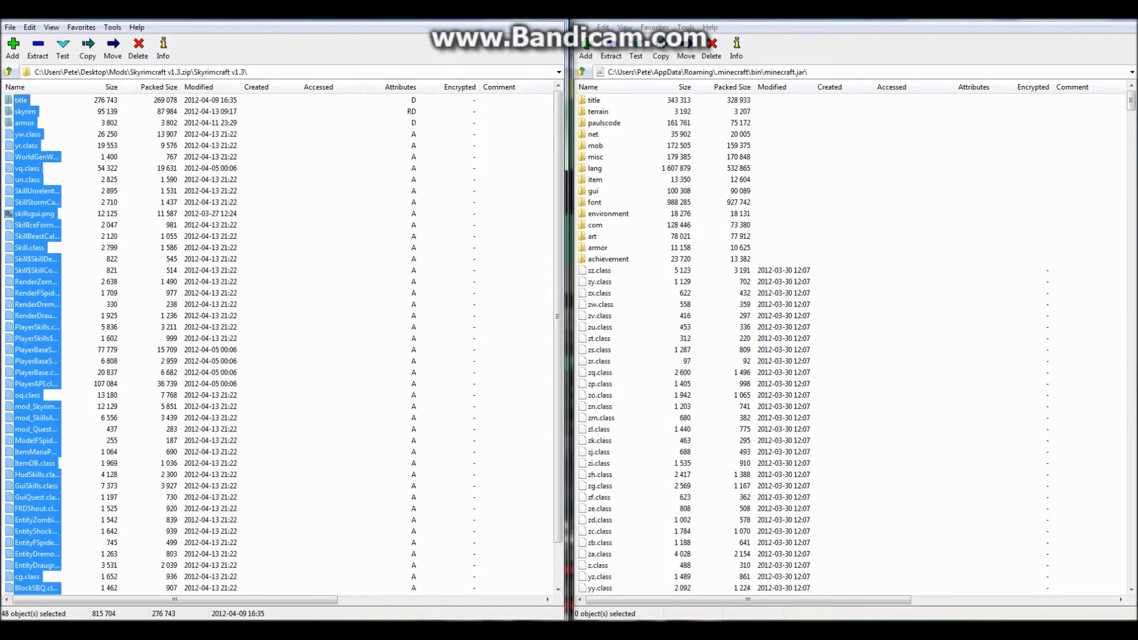
pyautogui.moveTo(22, 100); pyautogui.dragTo(860, 297)
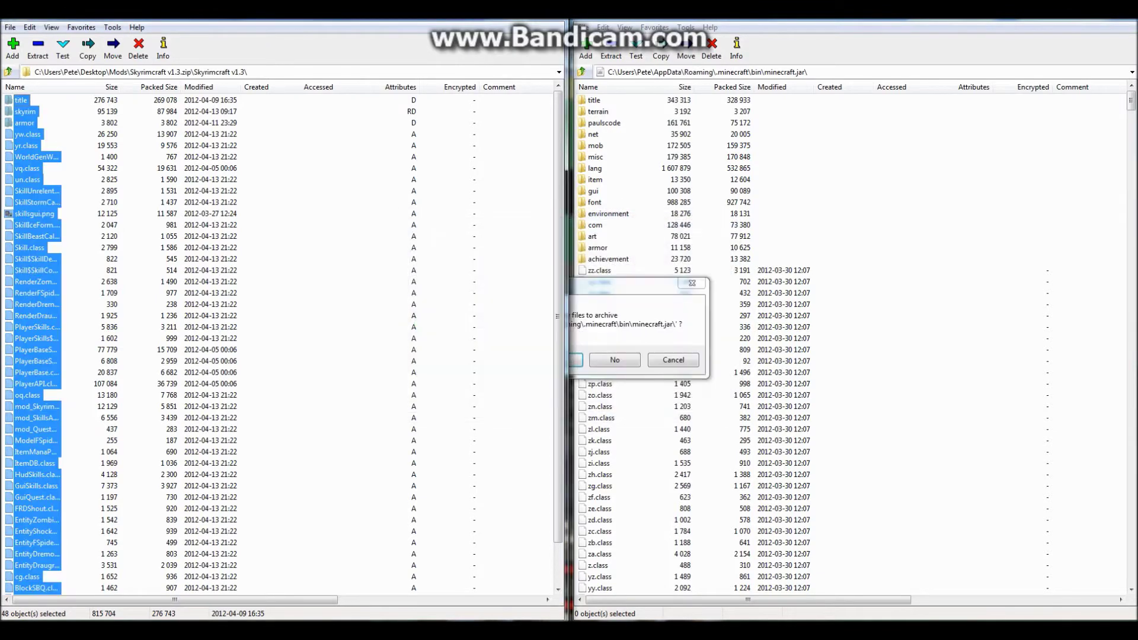
pyautogui.press('Return')
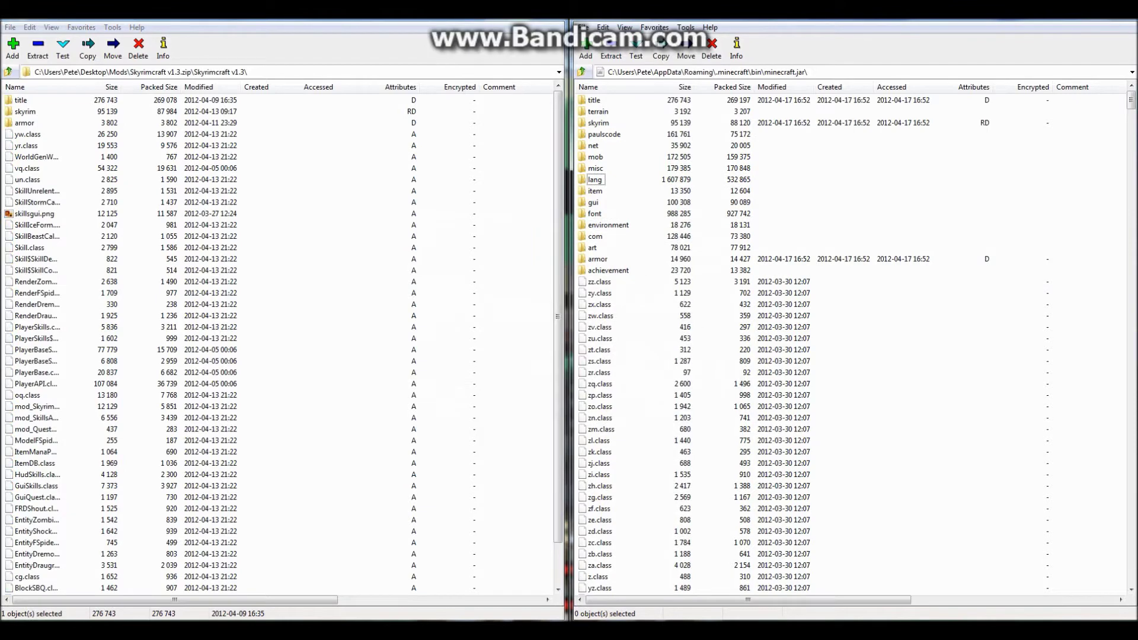
pyautogui.click(8, 72)
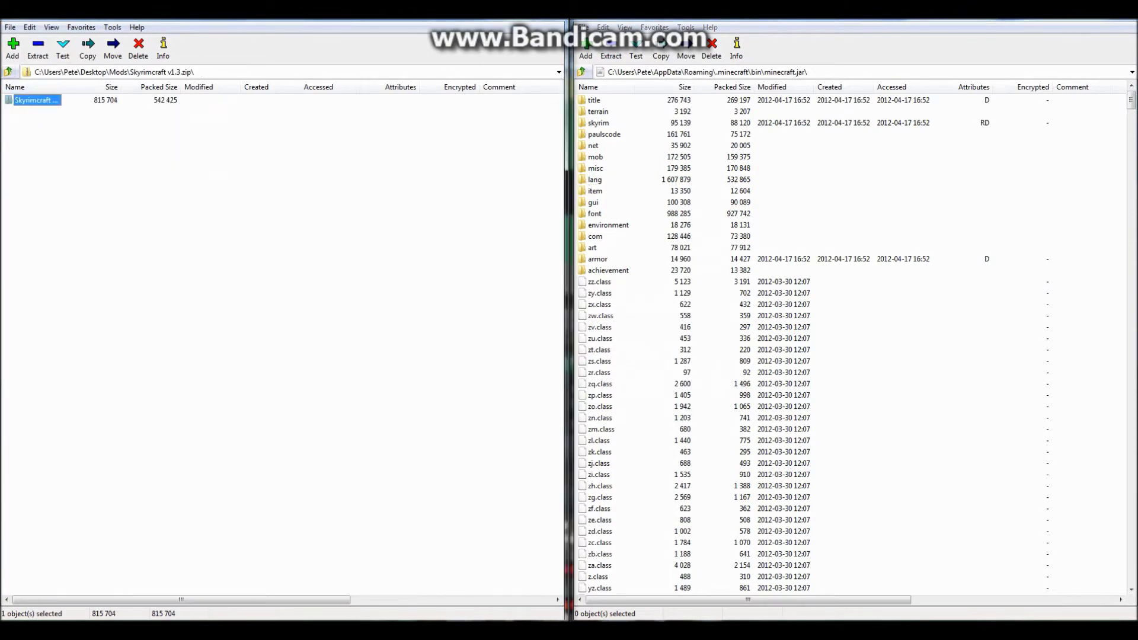
pyautogui.click(8, 71)
# - Copy all 23 Too Many Items files from its archive into minecraft.jar
pyautogui.doubleClick(36, 418)
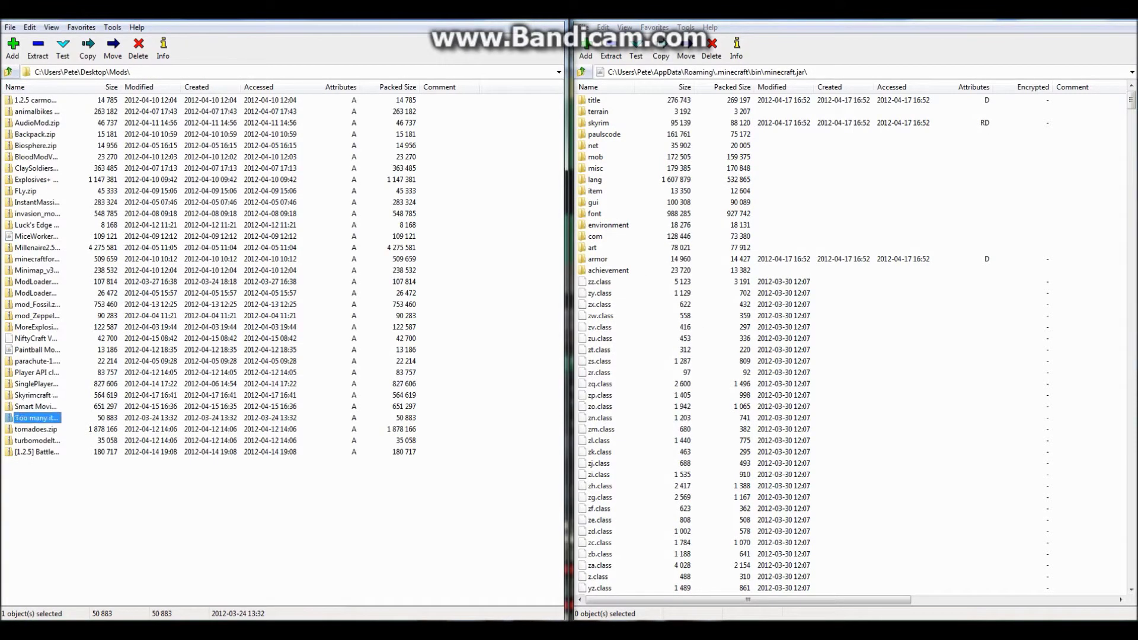
pyautogui.click(37, 100)
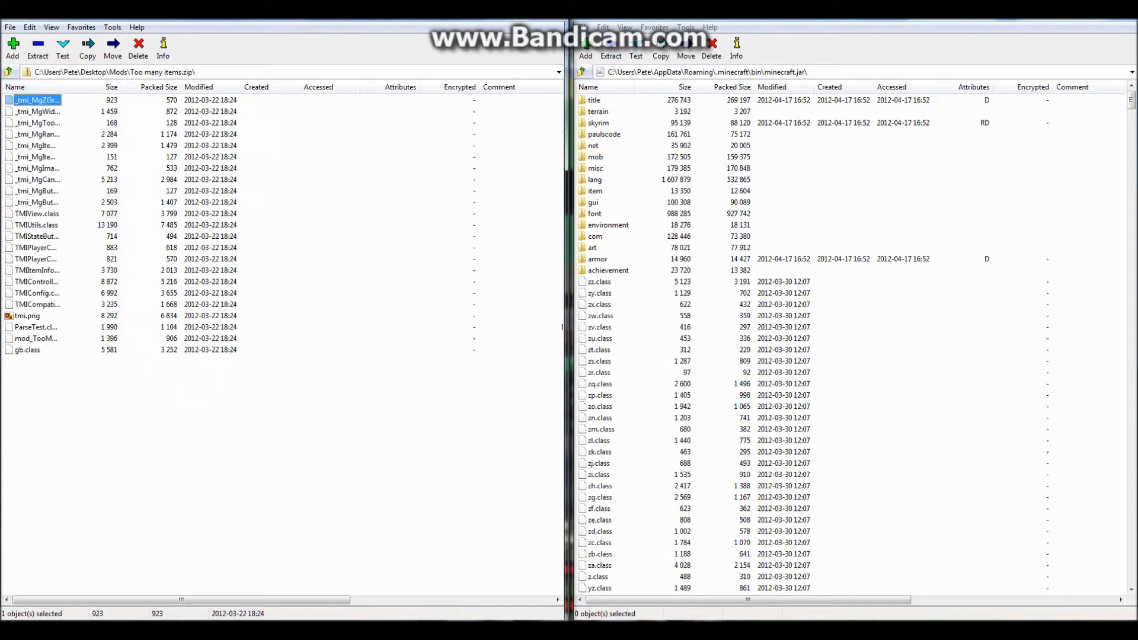
pyautogui.hotkey('ctrl', 'a')
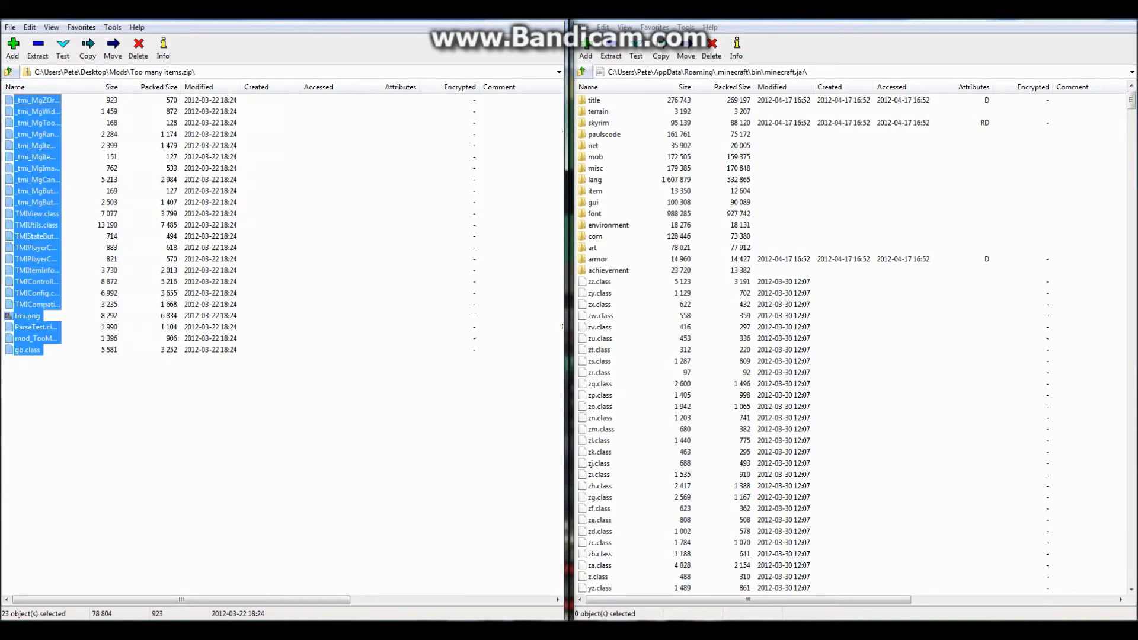
pyautogui.moveTo(37, 101); pyautogui.dragTo(741, 237)
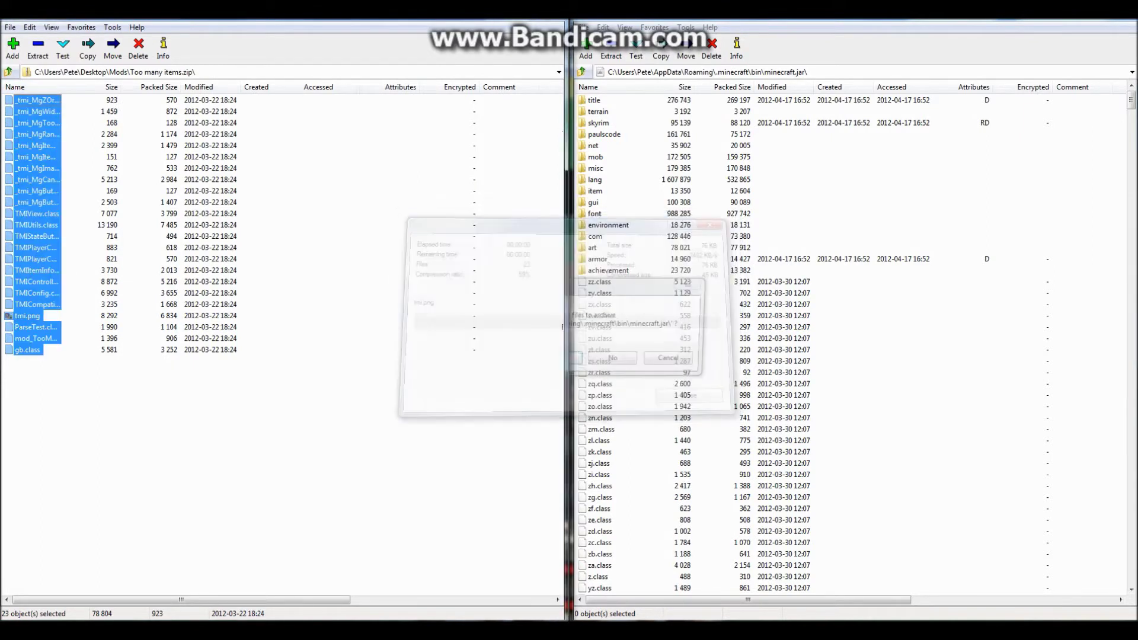
pyautogui.click(557, 359)
pyautogui.press('Return')
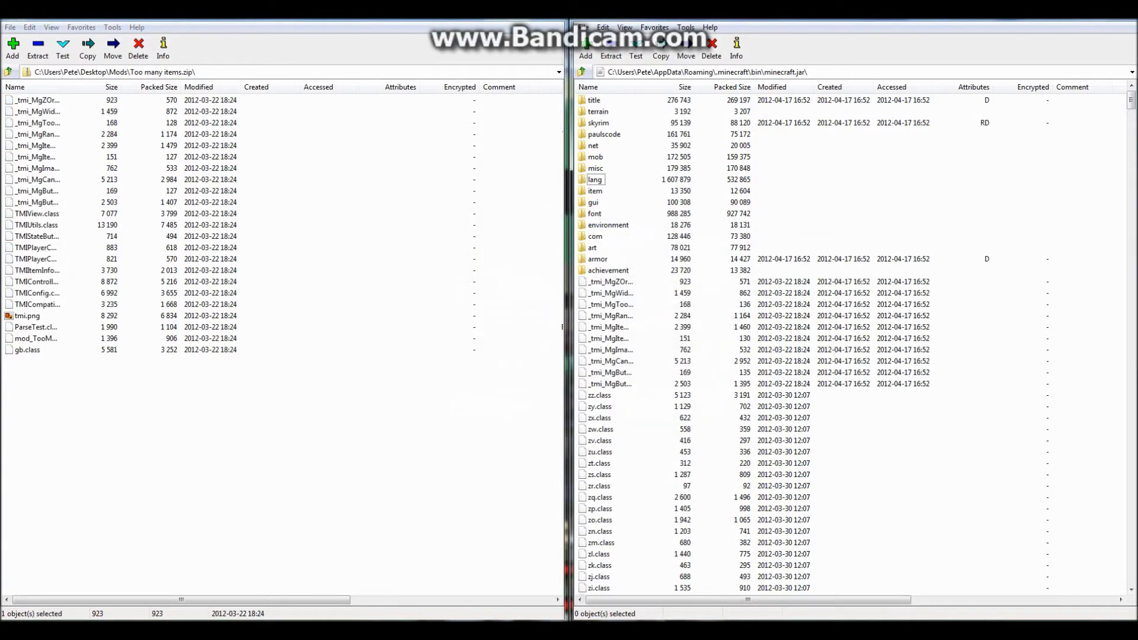
# - Close the bin window and every remaining 7-Zip File Manager window
pyautogui.rightClick(125, 631)
pyautogui.click(124, 578)
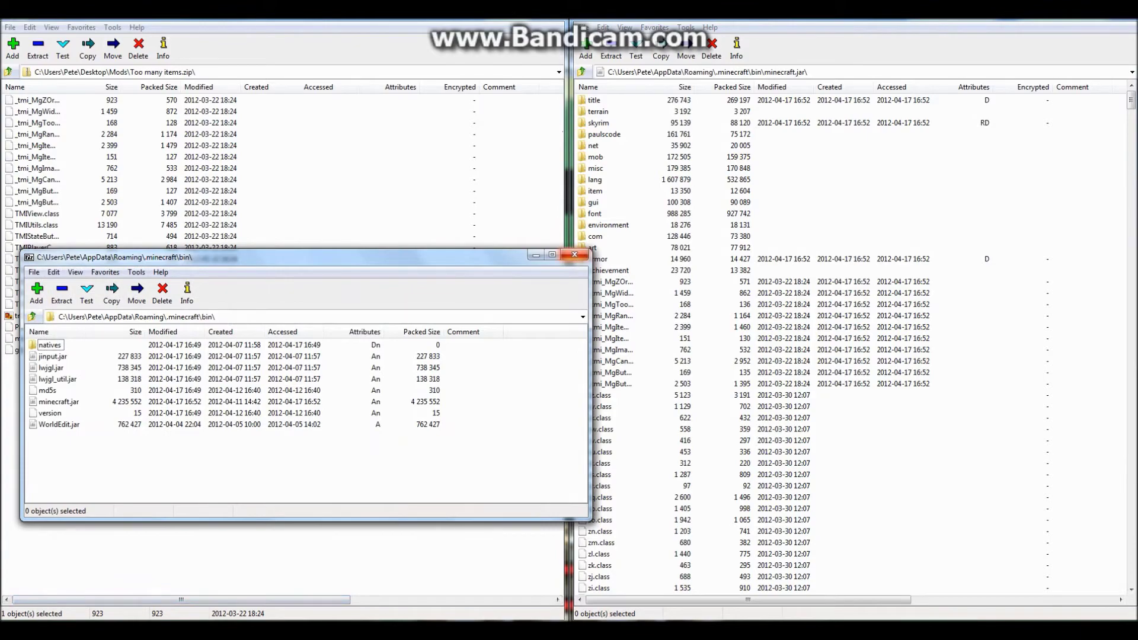
pyautogui.click(574, 255)
pyautogui.rightClick(71, 631)
pyautogui.click(96, 605)
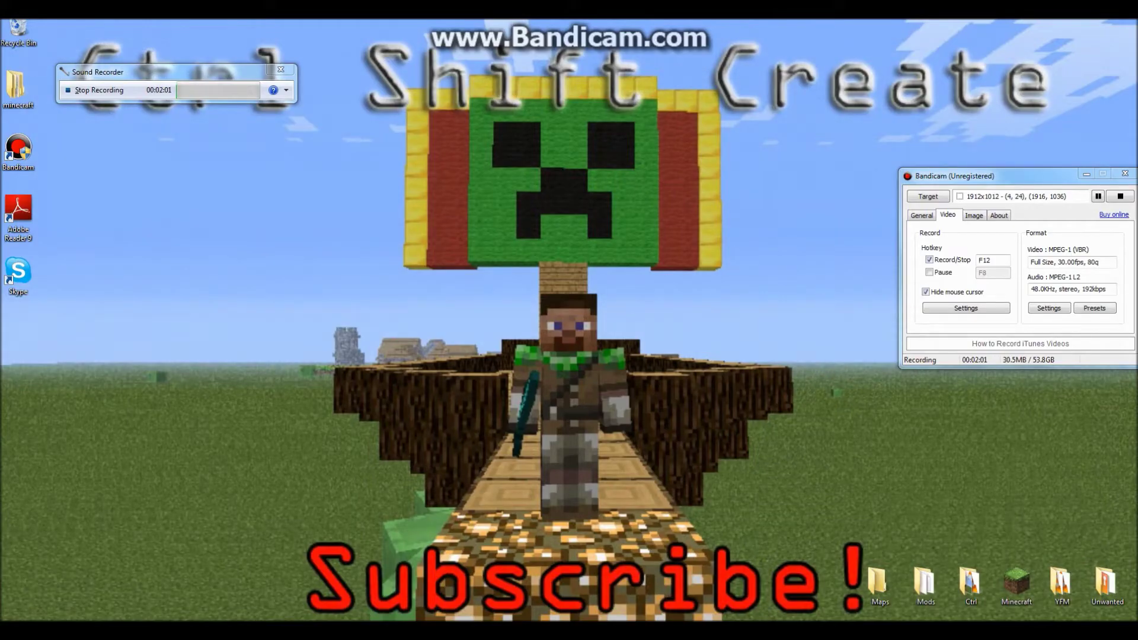
# - Maximize the Minecraft launcher and submit the login to start the modded game
pyautogui.moveTo(569, 169); pyautogui.dragTo(569, 5)
pyautogui.press('Return')
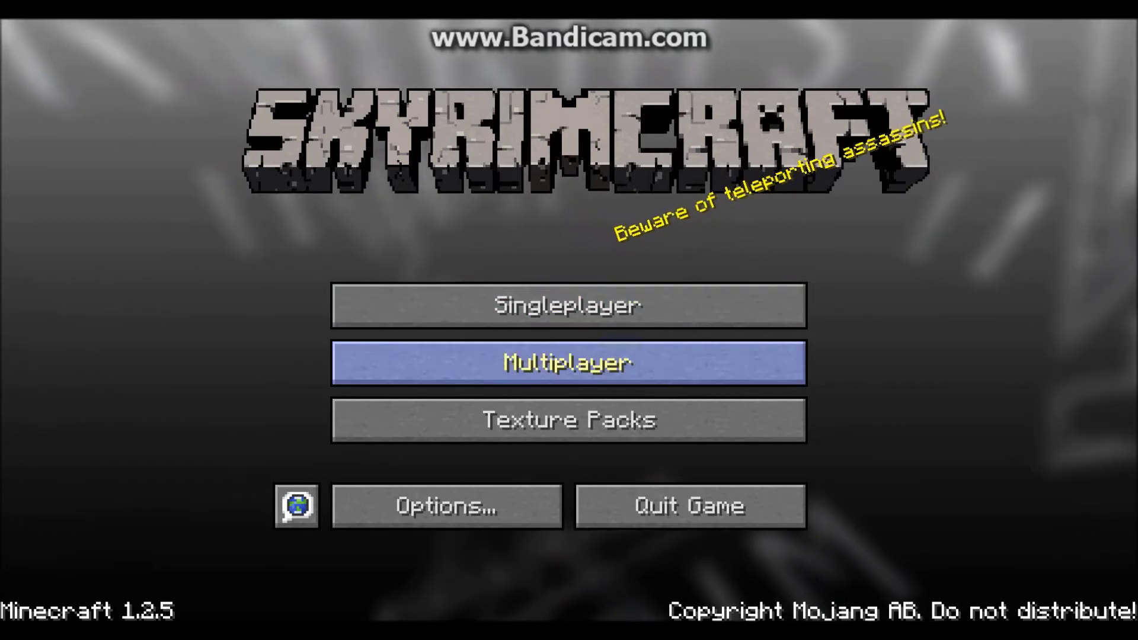
# - Create a new singleplayer world named 'Skyrim Craft' after a brief look at multiplayer
pyautogui.click(569, 363)
pyautogui.click(848, 582)
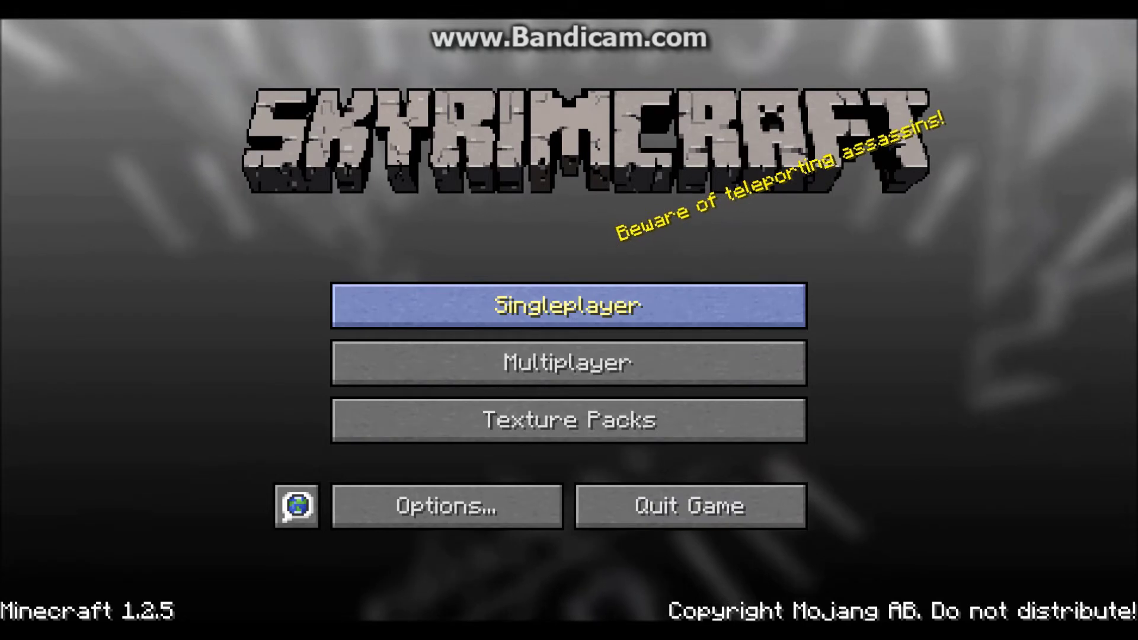
pyautogui.click(569, 305)
pyautogui.click(757, 525)
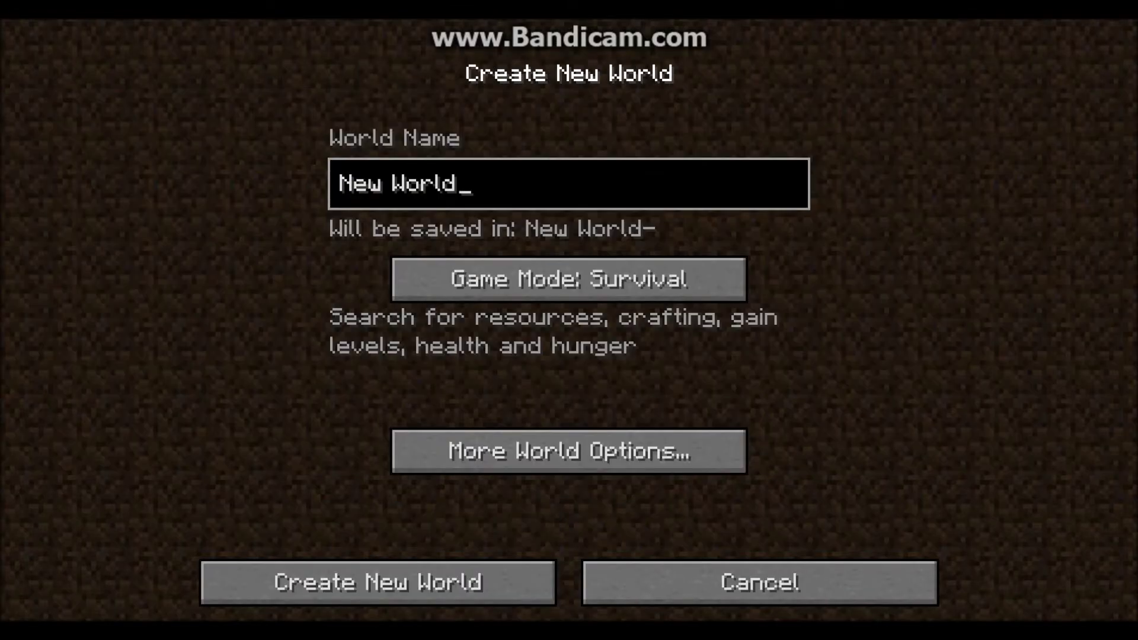
pyautogui.press('BackSpace')
pyautogui.press('BackSpace')
pyautogui.press('BackSpace')
pyautogui.press('BackSpace')
pyautogui.press('BackSpace')
pyautogui.press('BackSpace')
pyautogui.press('BackSpace')
pyautogui.press('BackSpace')
pyautogui.press('BackSpace')
pyautogui.write('Sk')
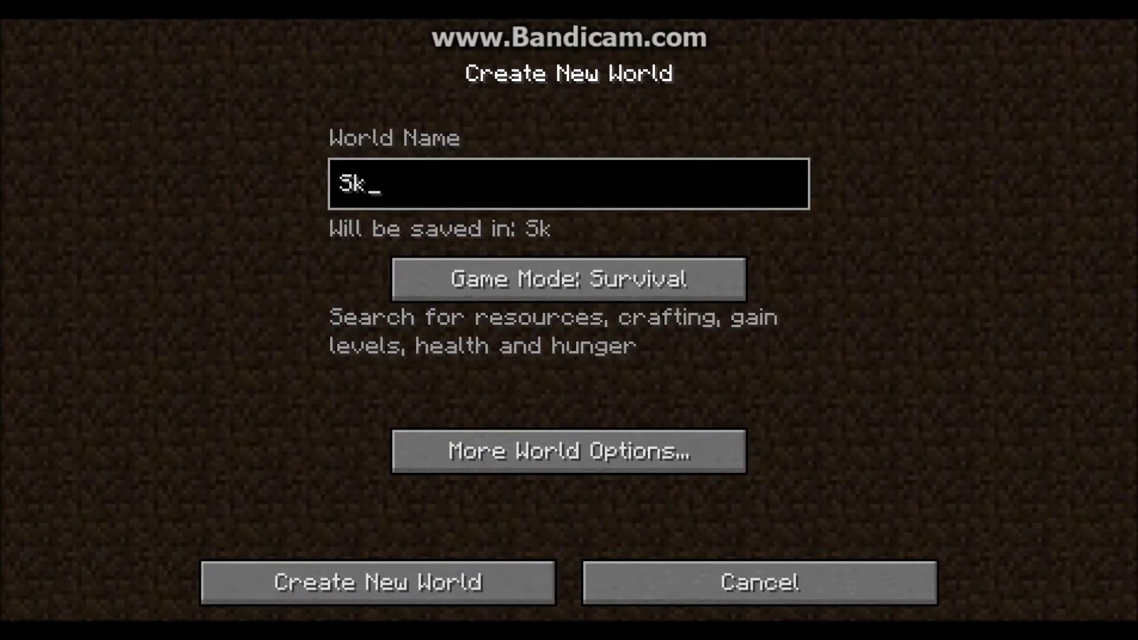
pyautogui.write('yrim Craft')
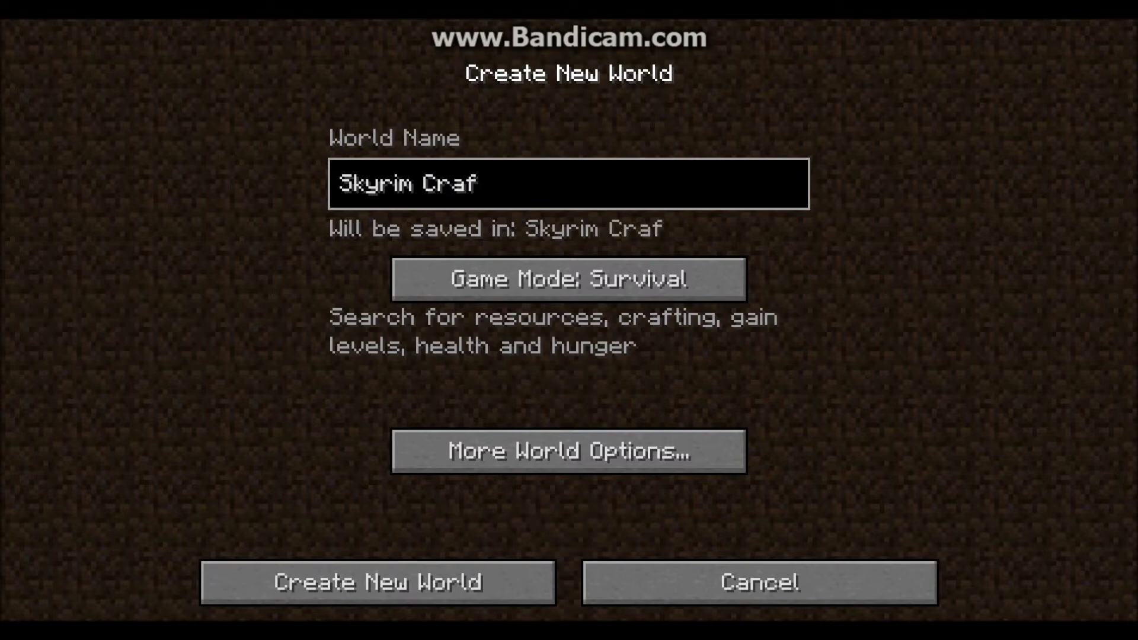
pyautogui.press('Return')
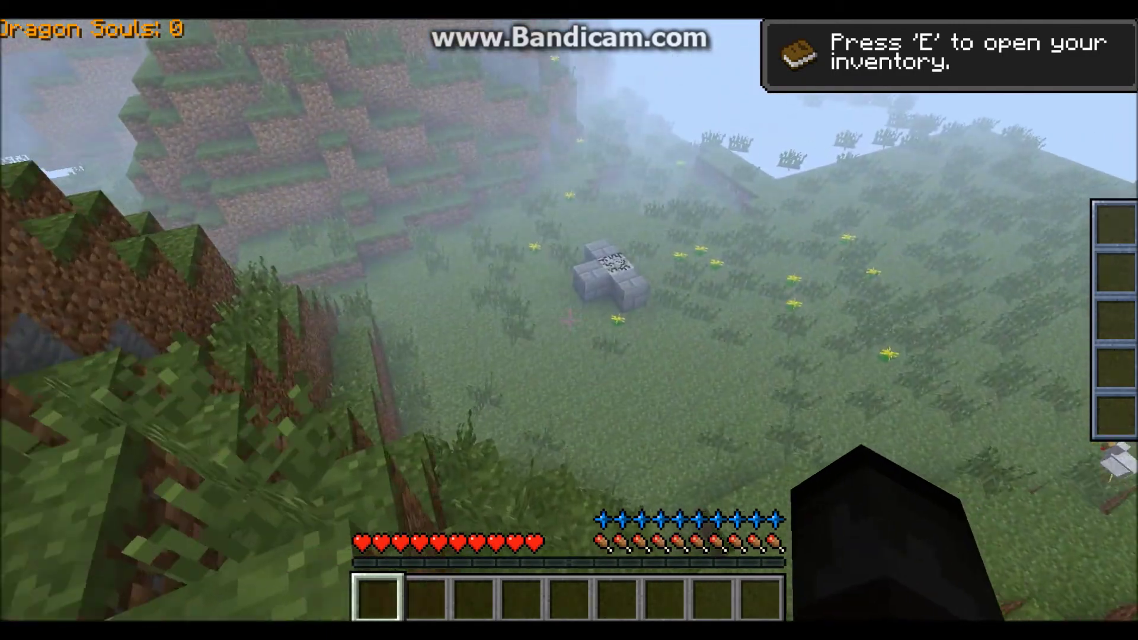
# - Mine the patterned Wall Part block from the stone ruin and check it in the inventory
pyautogui.press('w')
pyautogui.press('w')
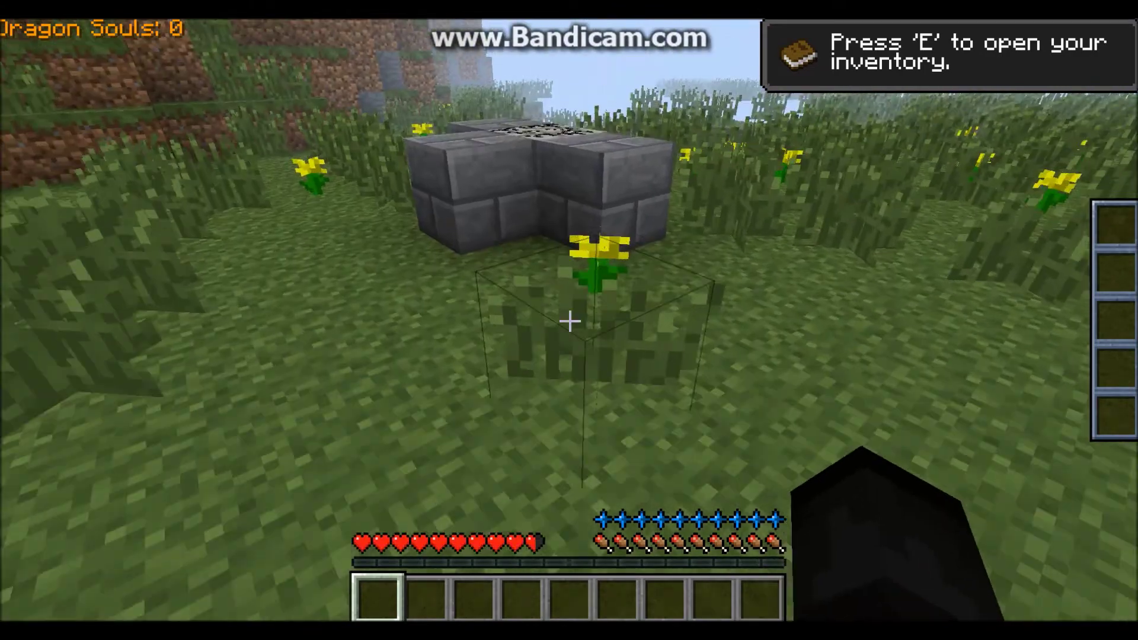
pyautogui.press('d')
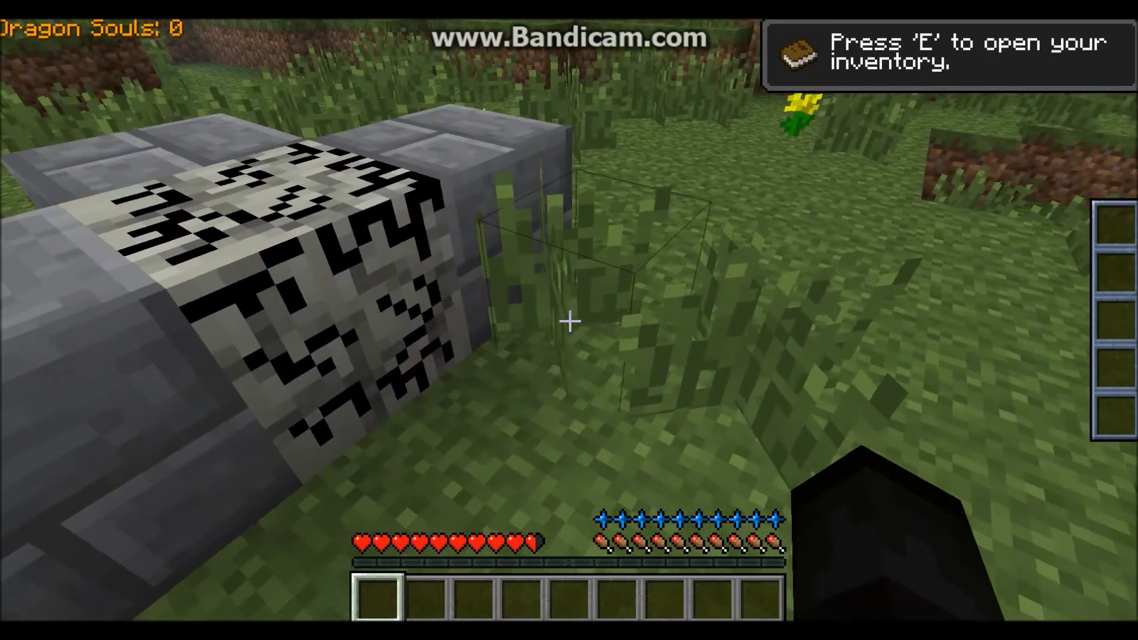
pyautogui.click(570, 321)
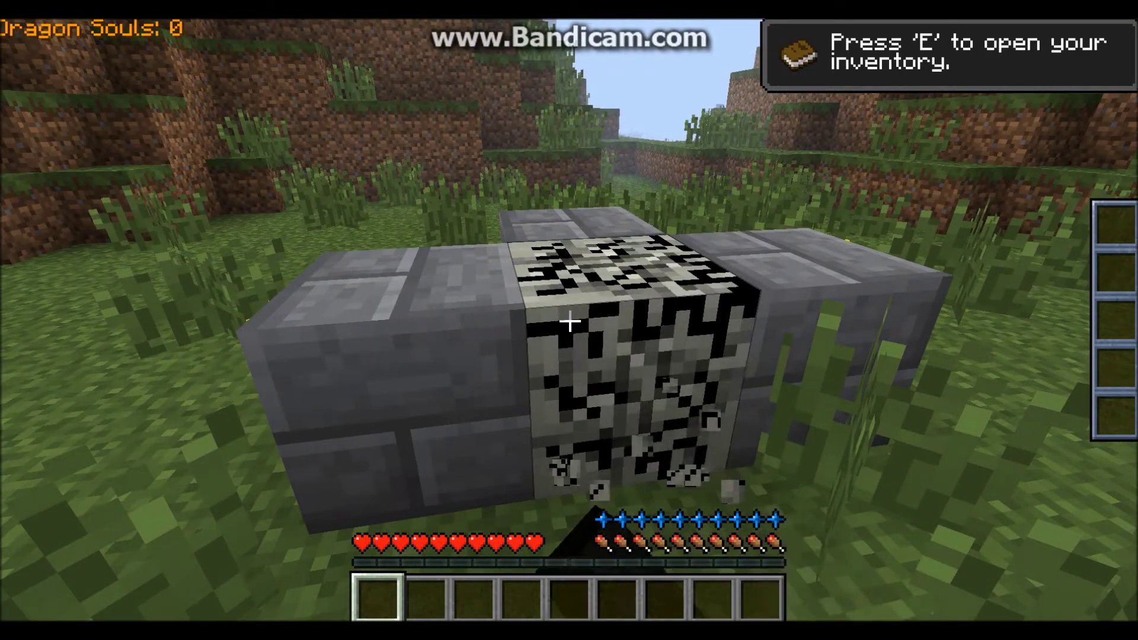
pyautogui.press('d')
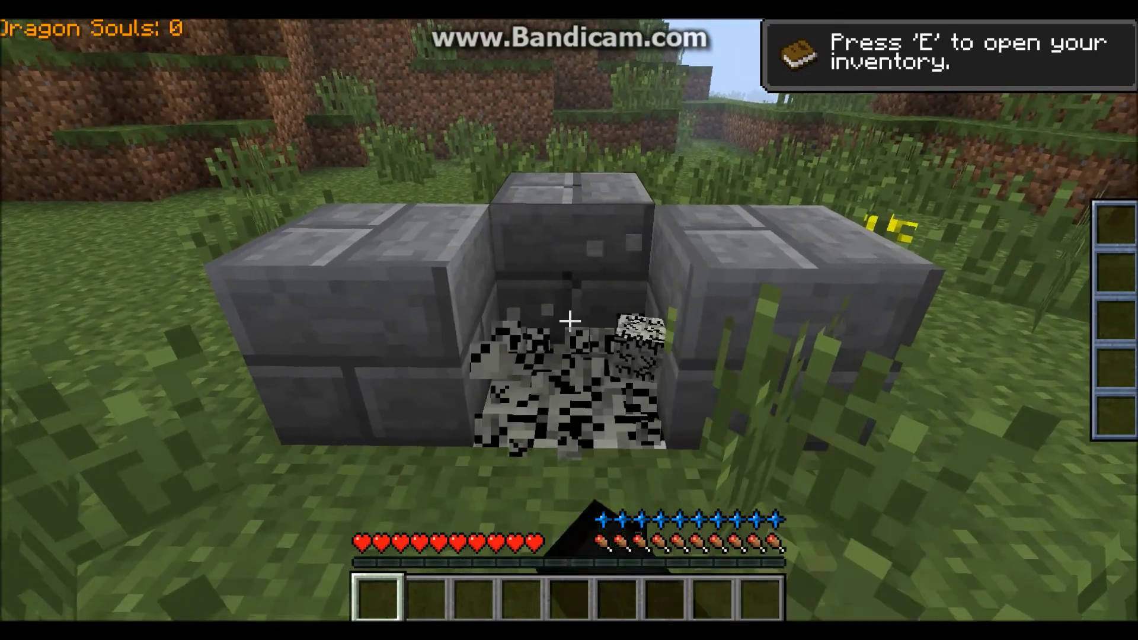
pyautogui.press('w')
pyautogui.press('e')
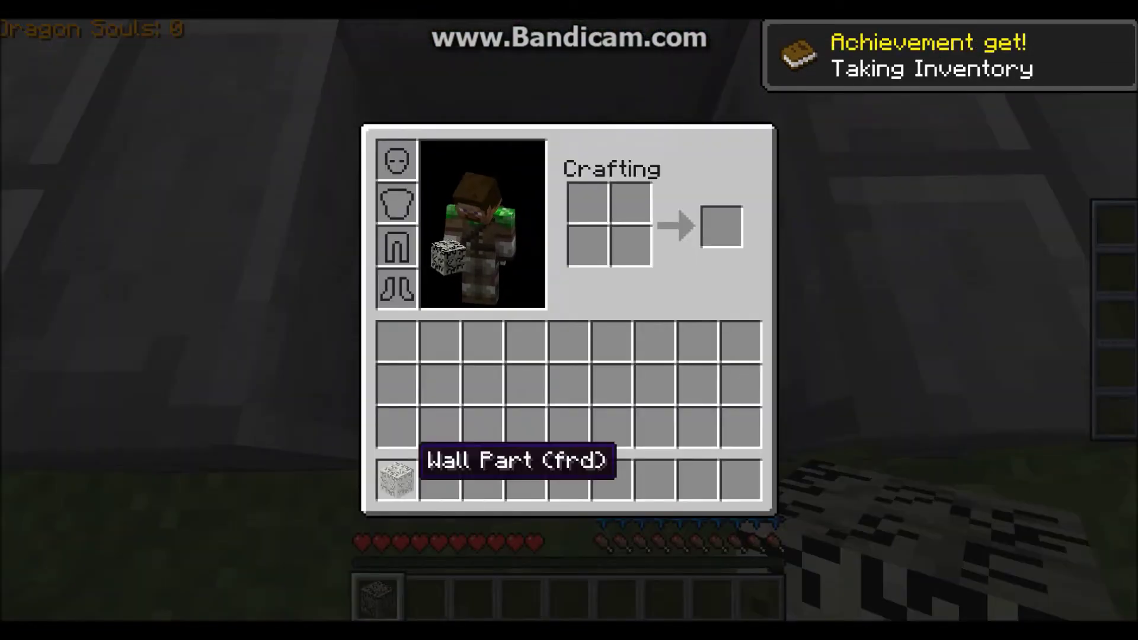
pyautogui.press('e')
# - Break the cracked pit floor block and show the TooManyItems panel in the inventory
pyautogui.click(569, 322)
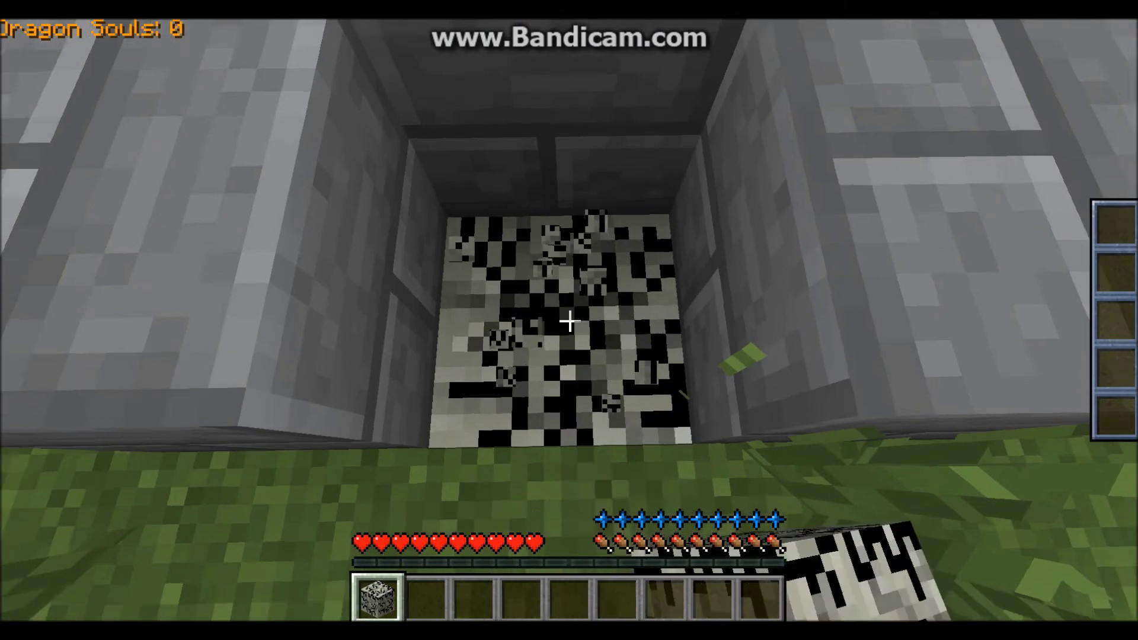
pyautogui.click(569, 322)
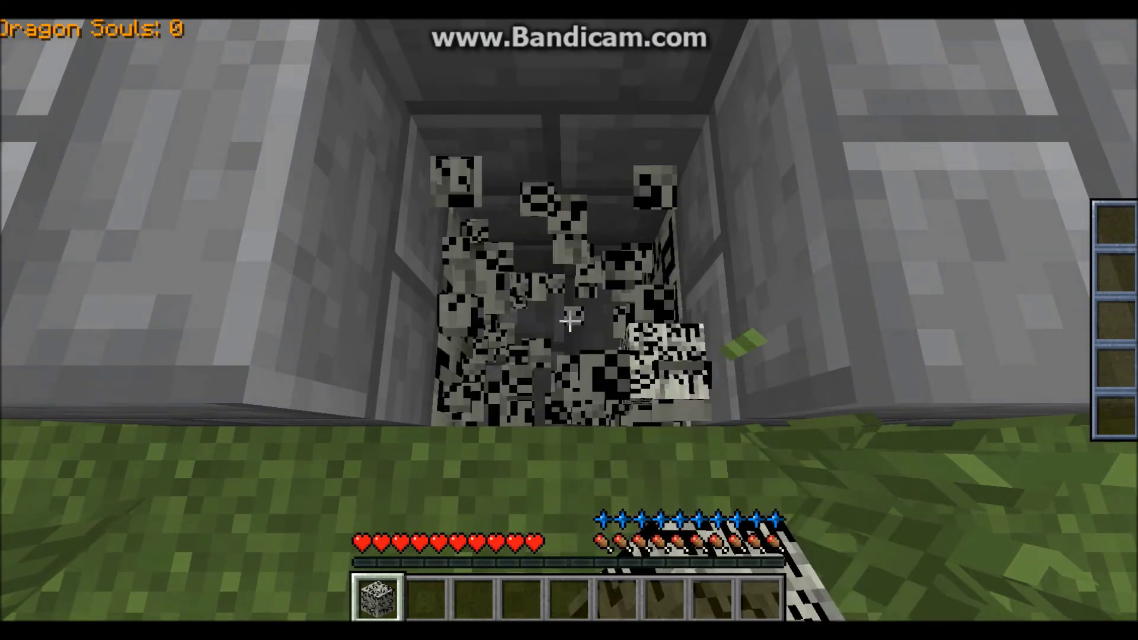
pyautogui.press('e')
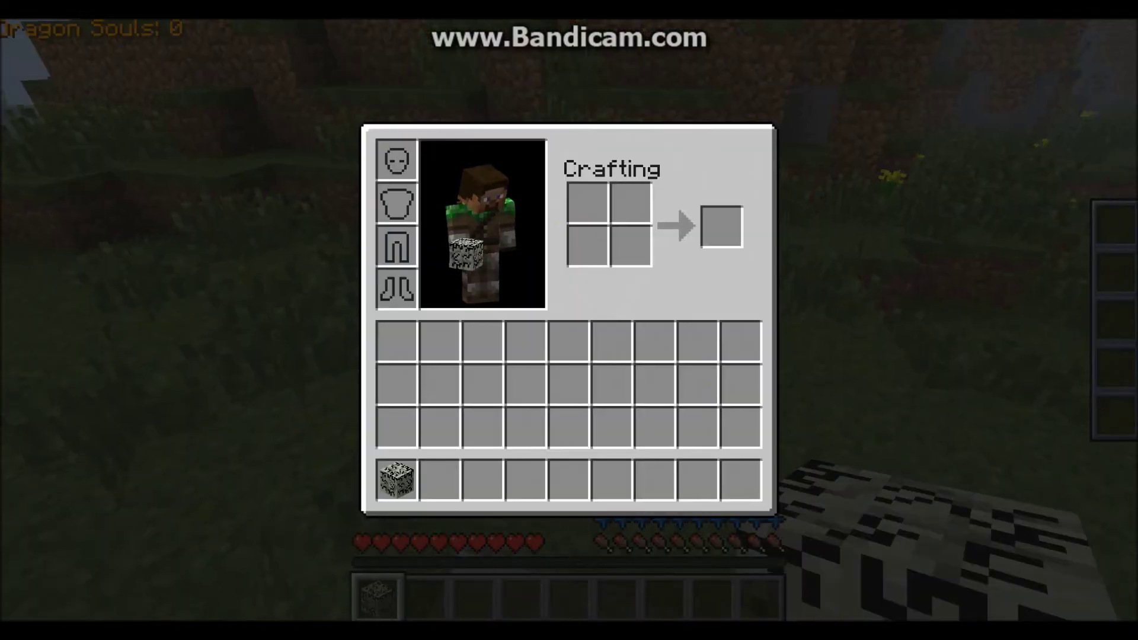
pyautogui.press('o')
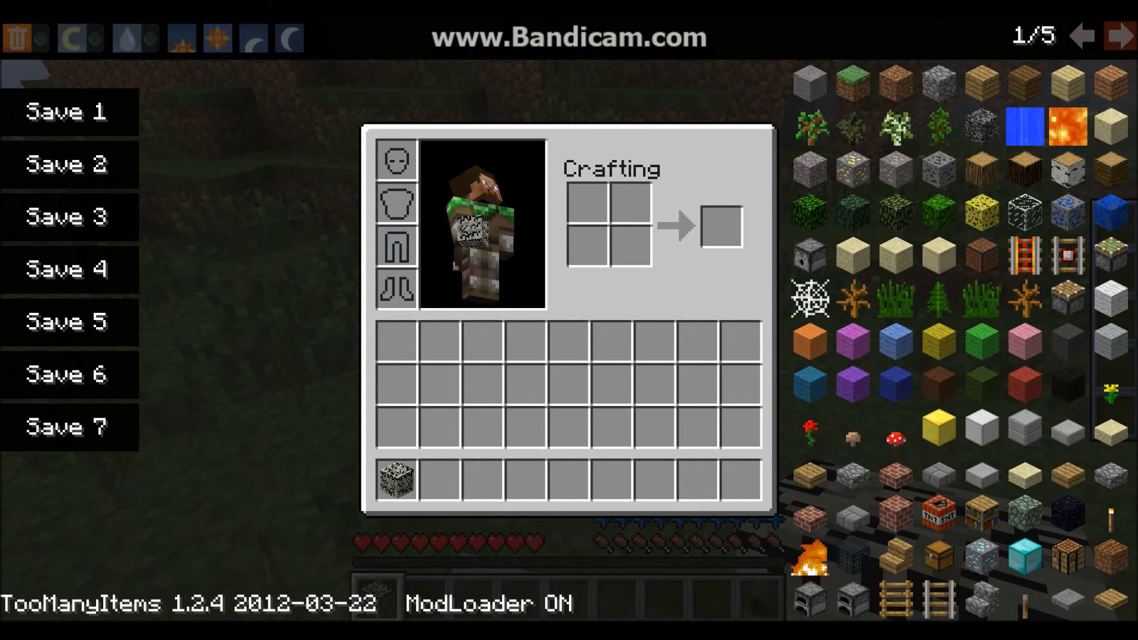
# - Page TooManyItems to page 4 and hold a Mana Potion in hotbar slot 2
pyautogui.click(1119, 37)
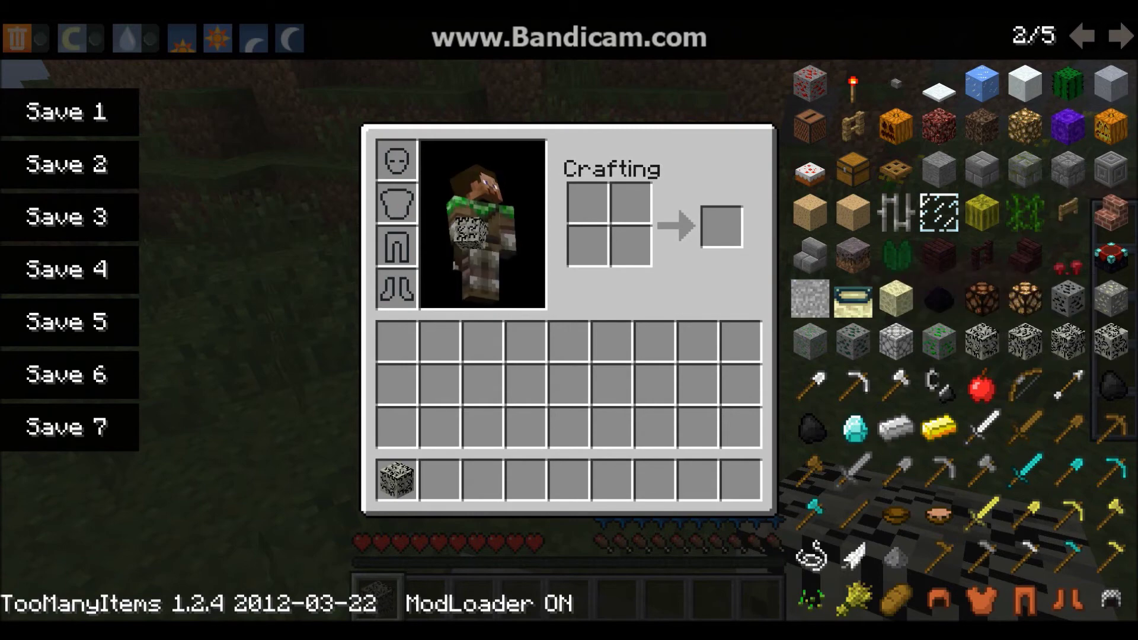
pyautogui.click(1120, 36)
pyautogui.click(1120, 35)
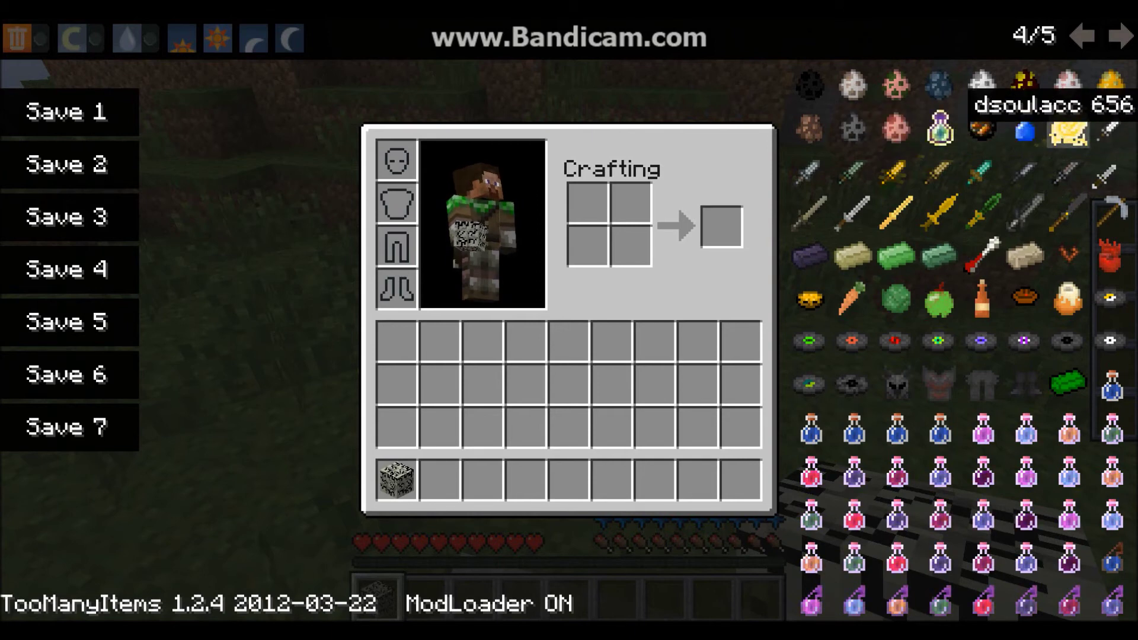
pyautogui.click(1024, 127)
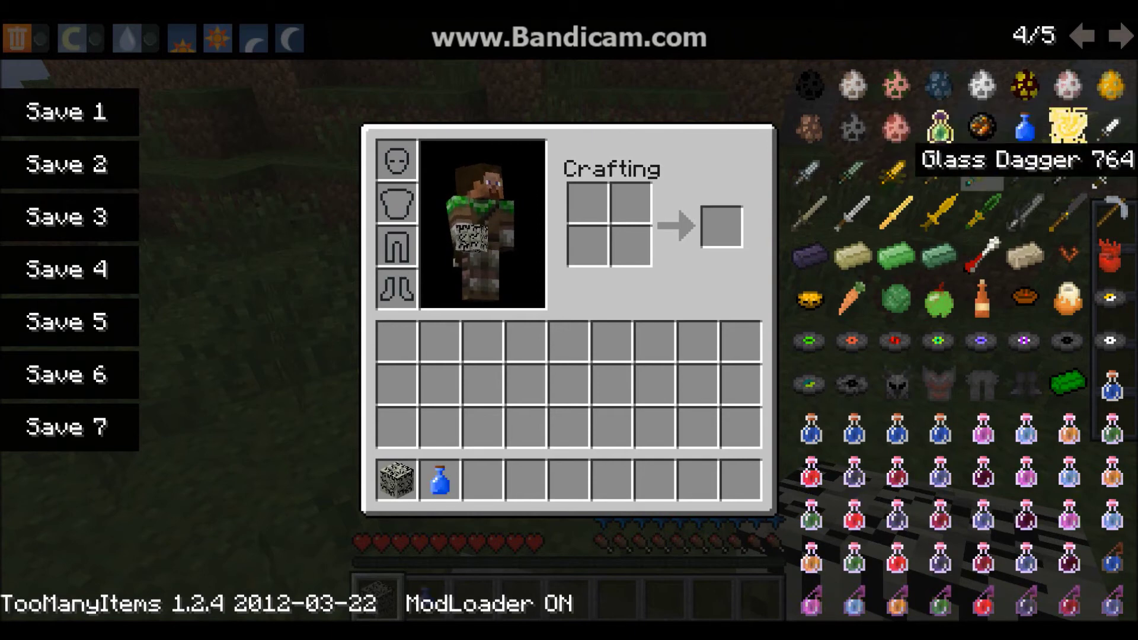
pyautogui.press('e')
pyautogui.press('2')
# - Drop the Mana Potion and walk over it to pick it back up
pyautogui.press('e')
pyautogui.press('e')
pyautogui.press('q')
pyautogui.press('w')
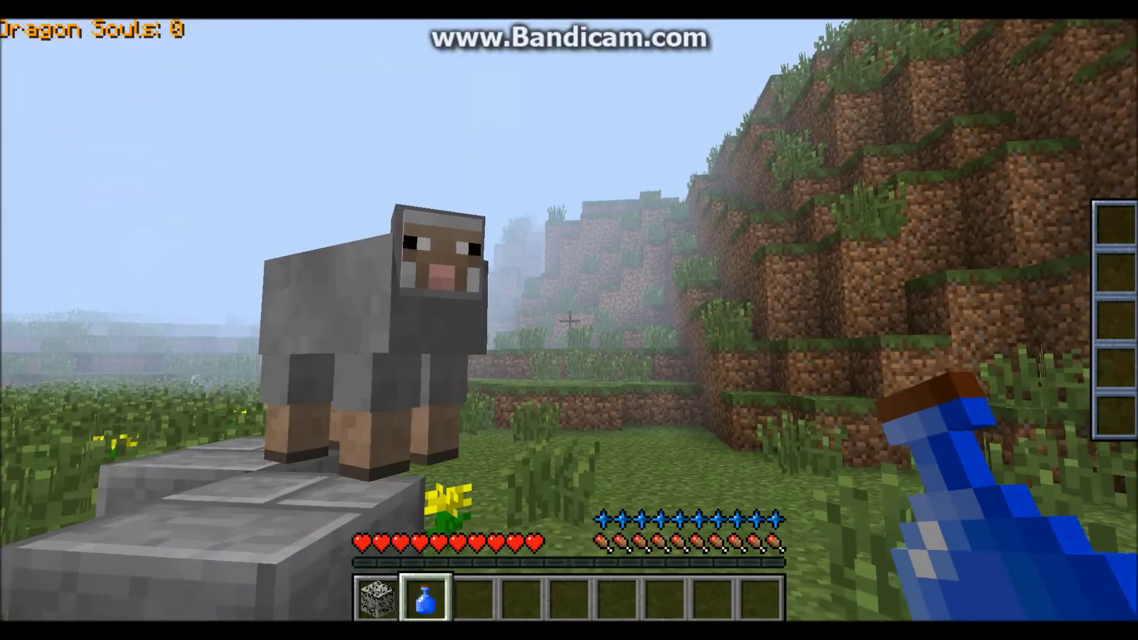
# - Equip Daedric armour, including the boots, from the TooManyItems list into the armour slots
pyautogui.press('w')
pyautogui.press('space')
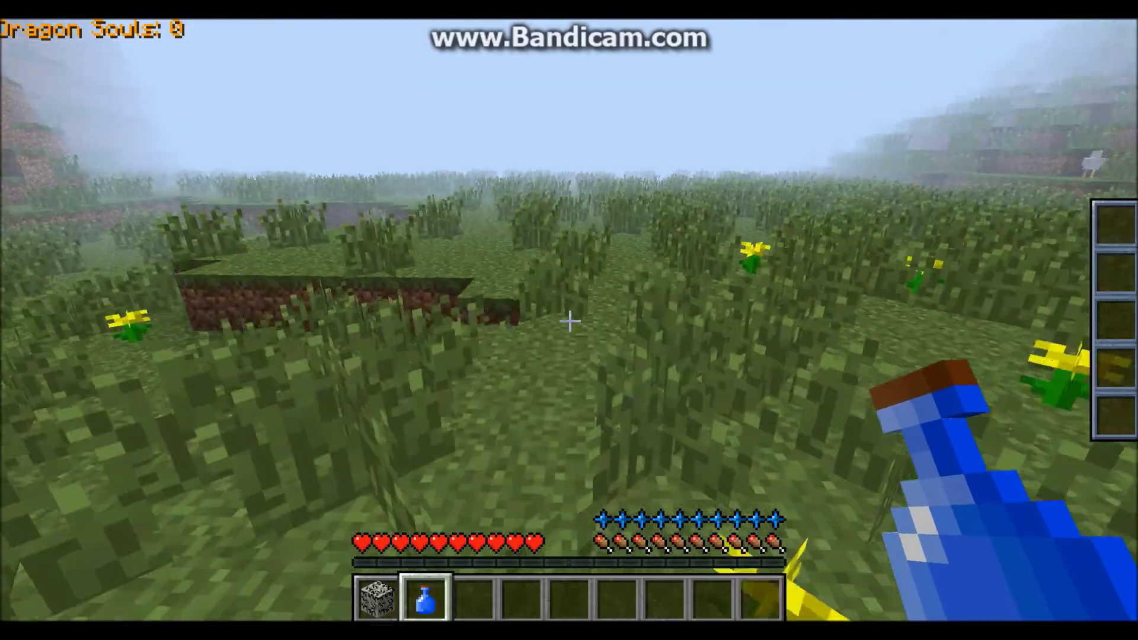
pyautogui.press('e')
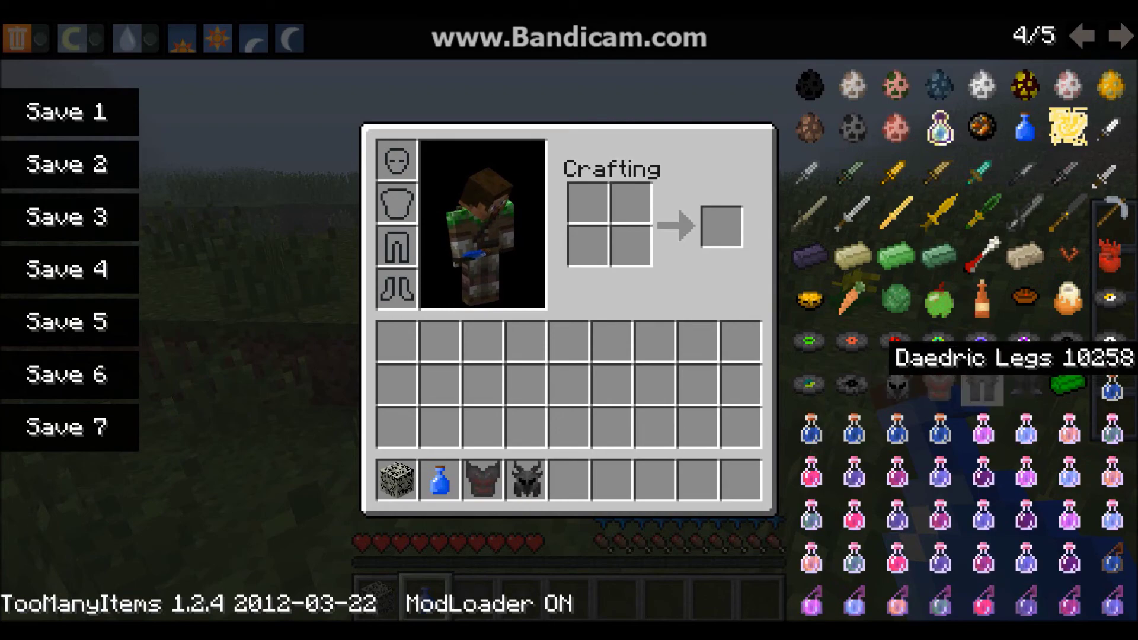
pyautogui.click(1025, 385)
pyautogui.press('e')
pyautogui.press('e')
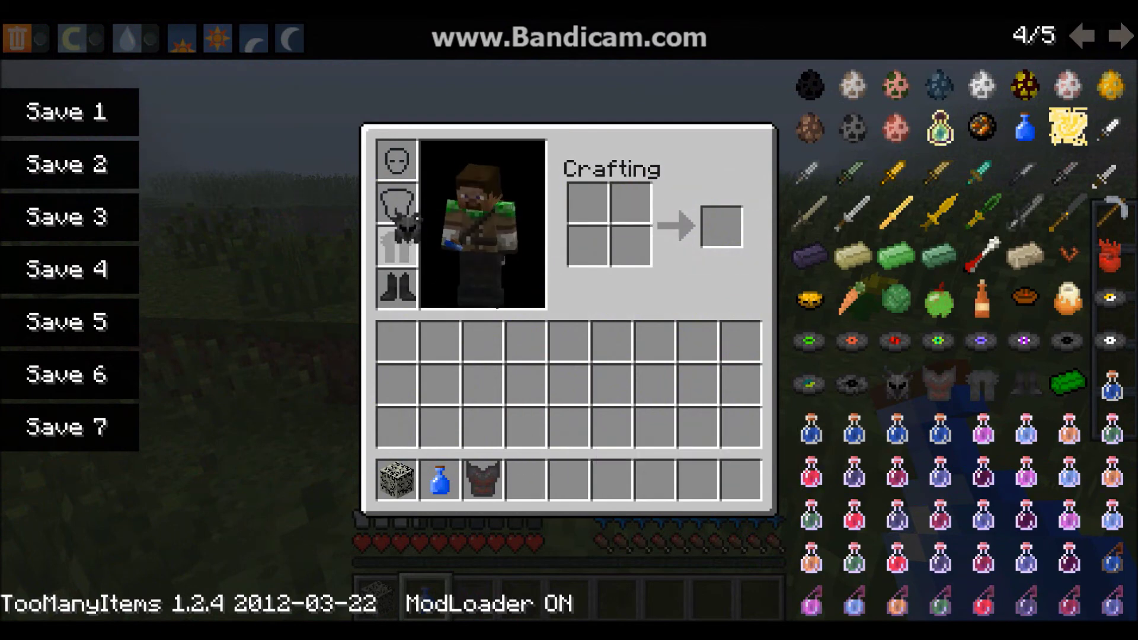
pyautogui.press('e')
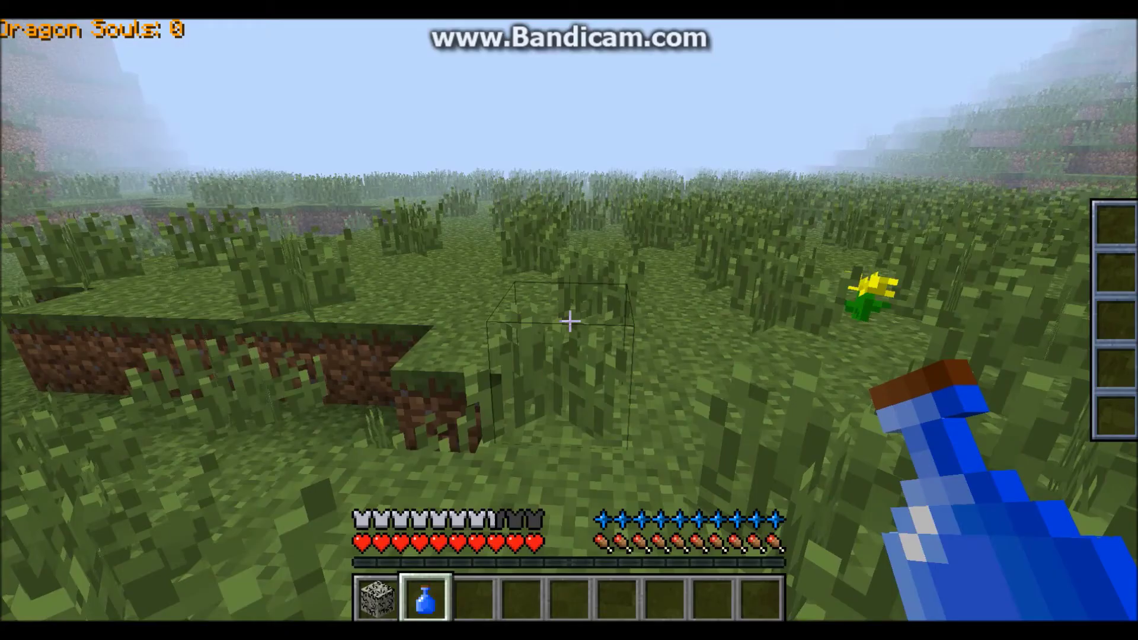
# - Show off the armoured player in front view while walking, then break tall grass in first person
pyautogui.press('F5')
pyautogui.press('F5')
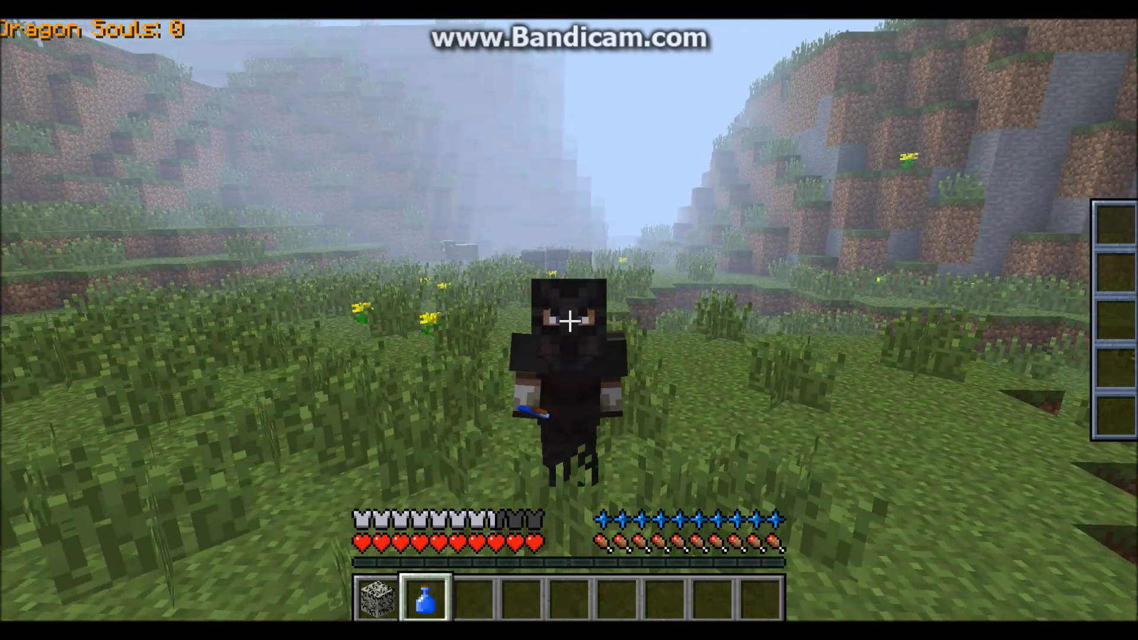
pyautogui.press('s')
pyautogui.press('w')
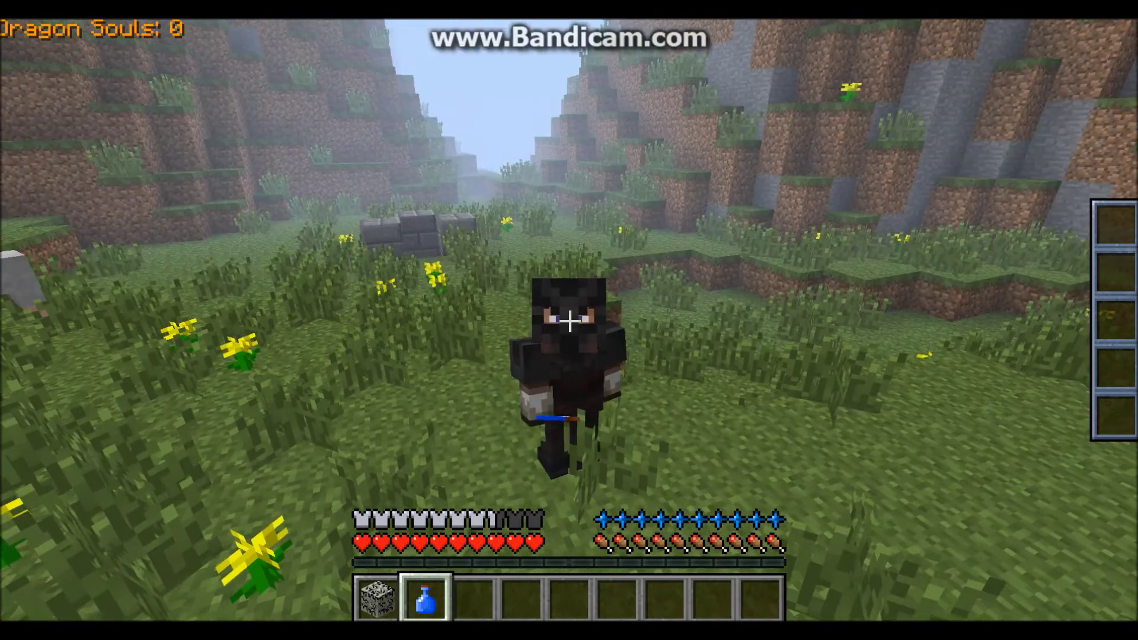
pyautogui.press('F5')
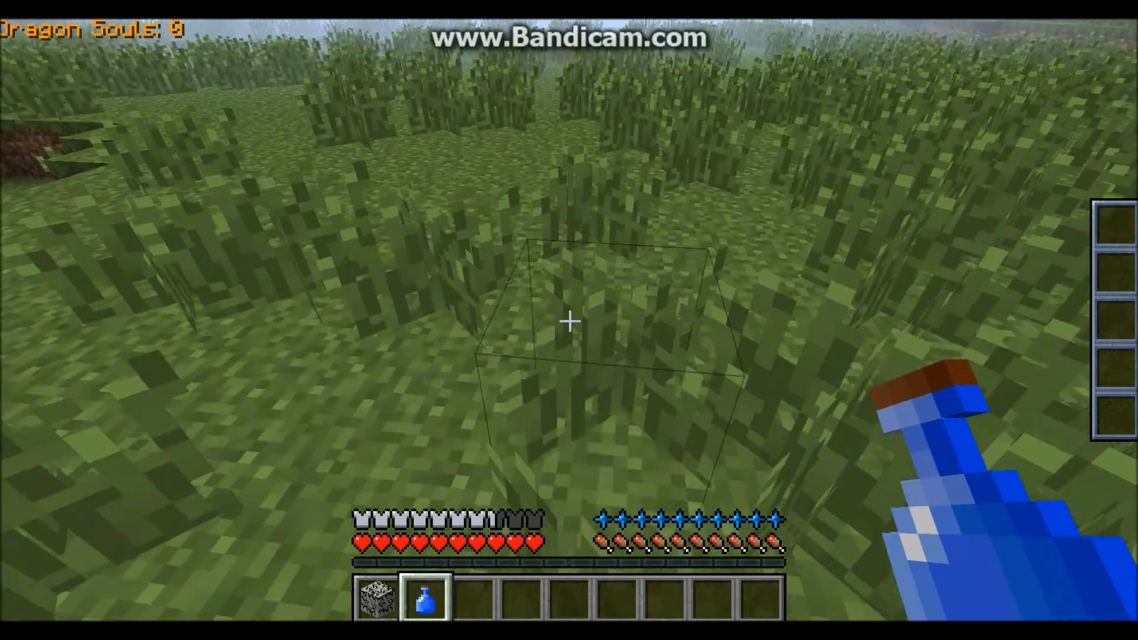
pyautogui.click(570, 320)
pyautogui.click(570, 320)
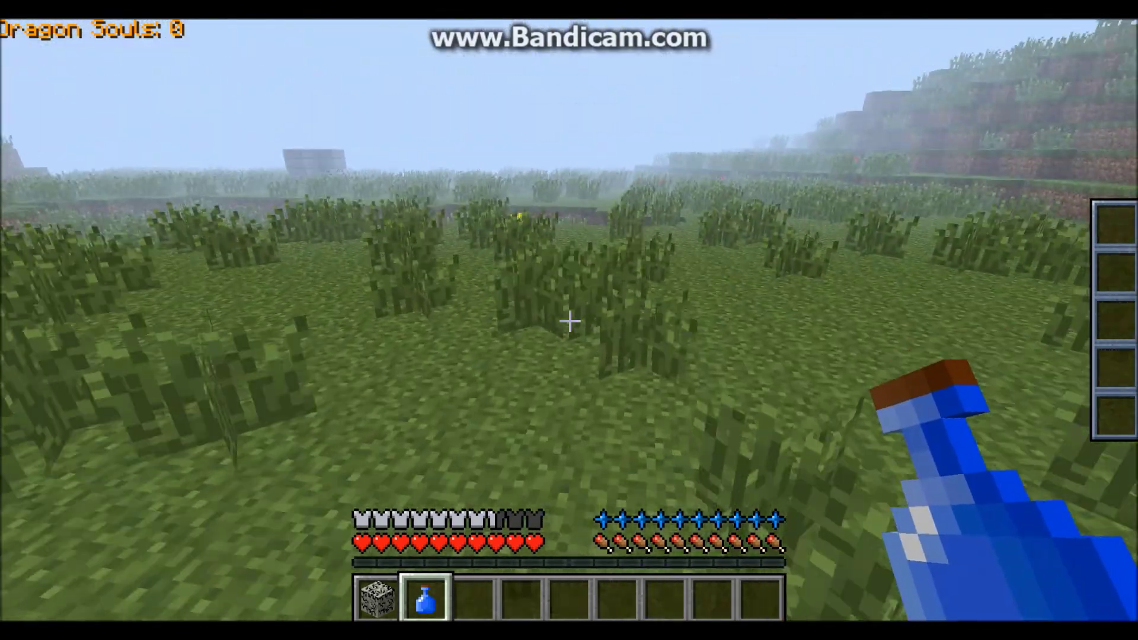